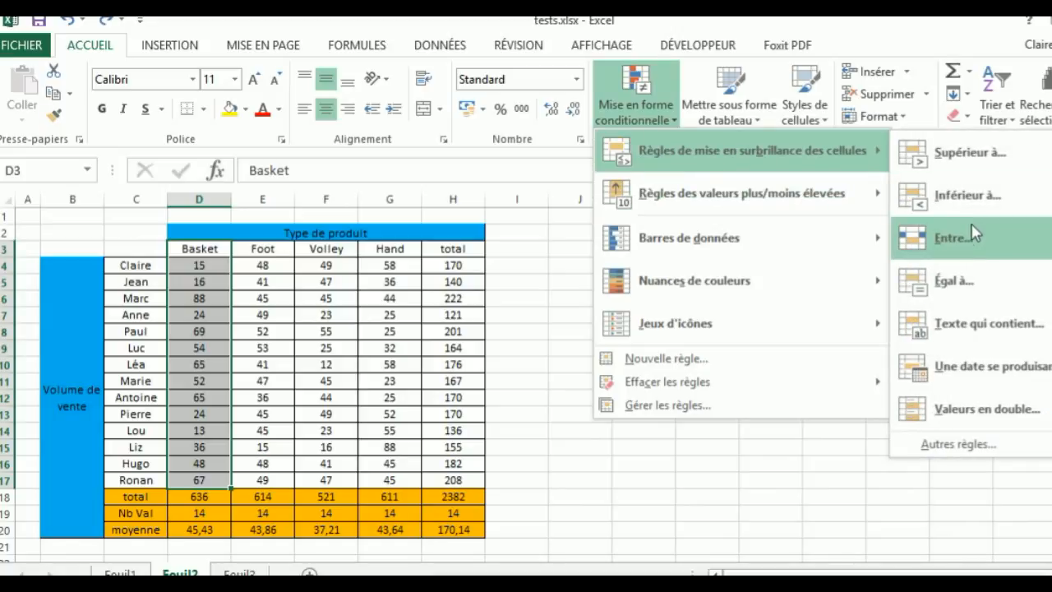
- Highlight the Basket column values between 30 and 55 with a conditional formatting rule using light red fill and dark red text
{"action": "left_click", "coordinate": [972, 253]}
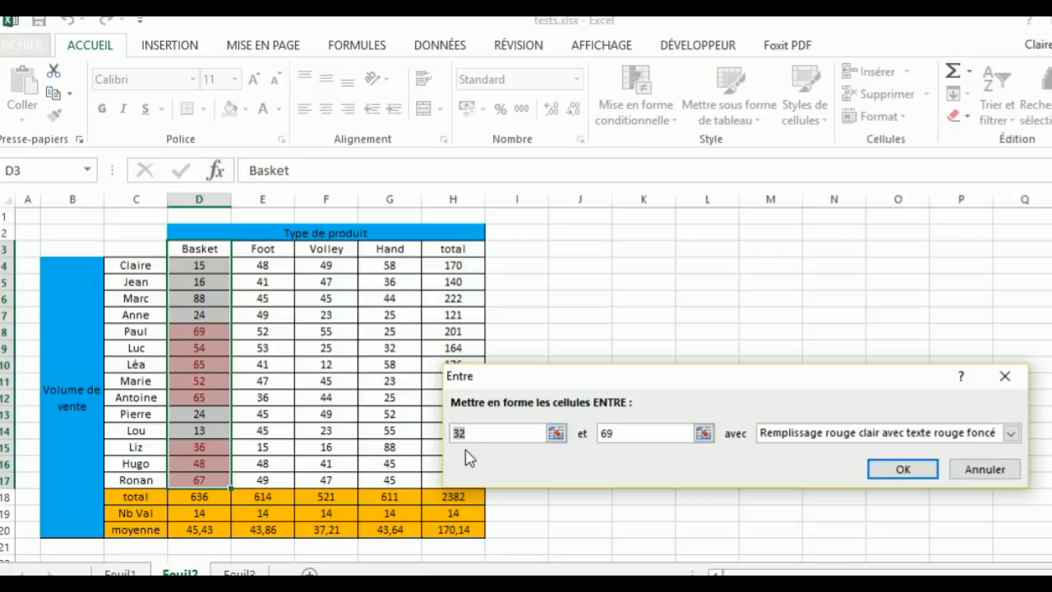
{"action": "key", "text": "BackSpace"}
{"action": "key", "text": "BackSpace"}
{"action": "type", "text": "30"}
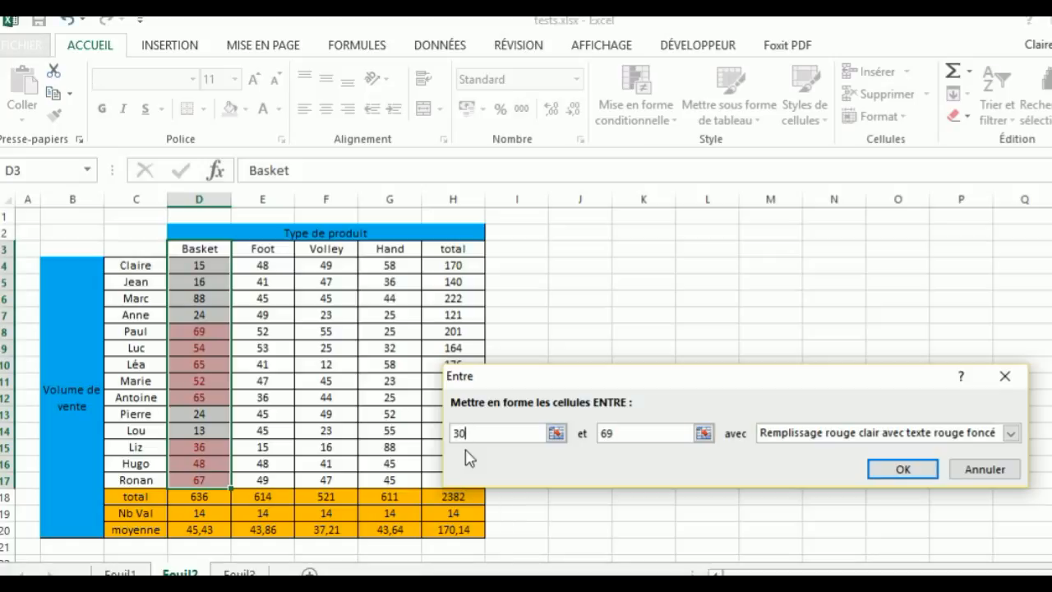
{"action": "left_click", "coordinate": [674, 434]}
{"action": "key", "text": "BackSpace"}
{"action": "key", "text": "BackSpace"}
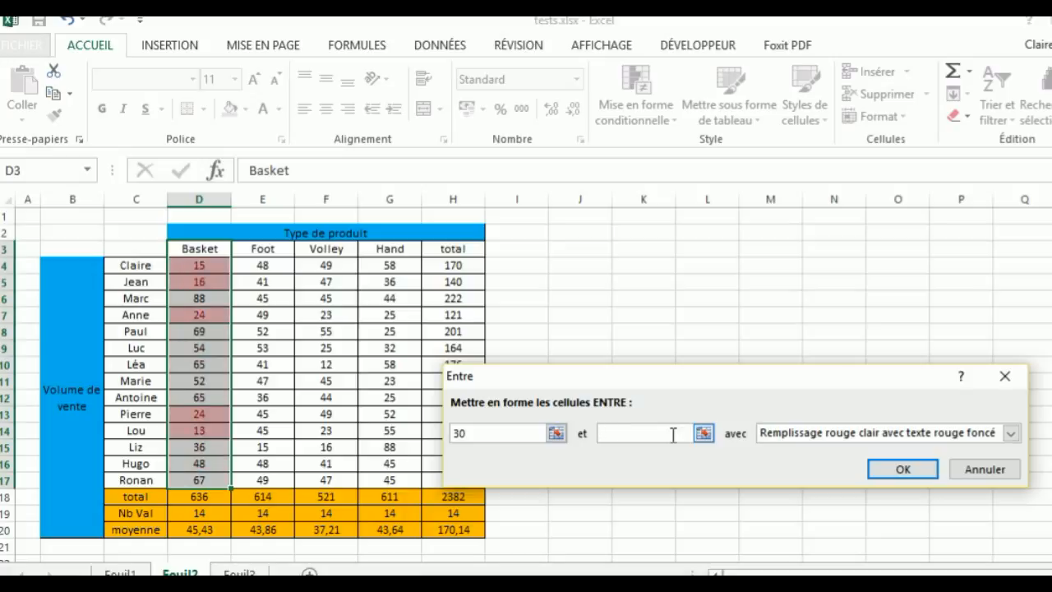
{"action": "type", "text": "55"}
{"action": "key", "text": "Return"}
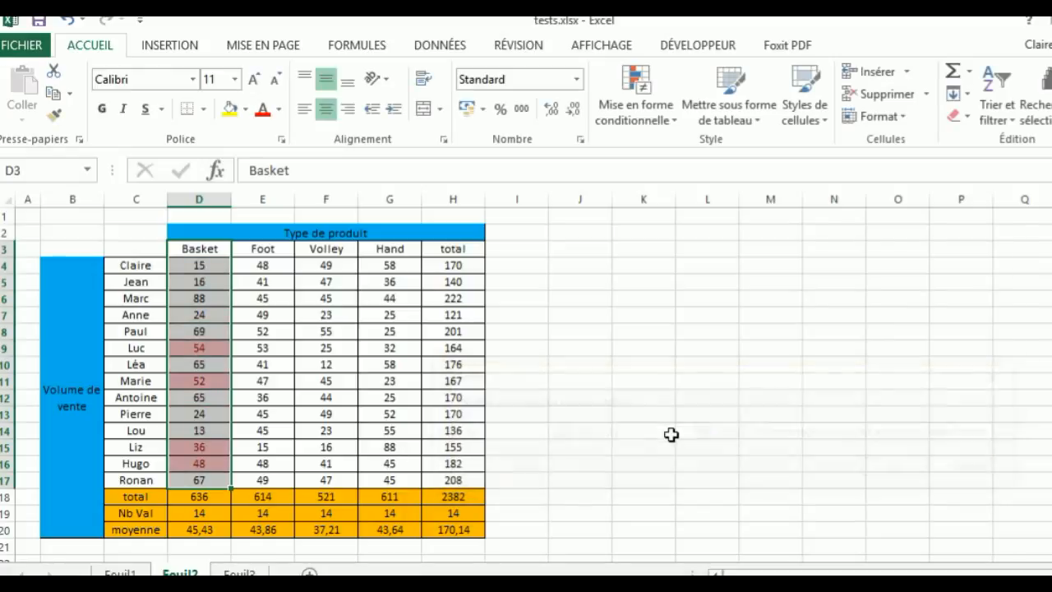
{"action": "left_click", "coordinate": [673, 434]}
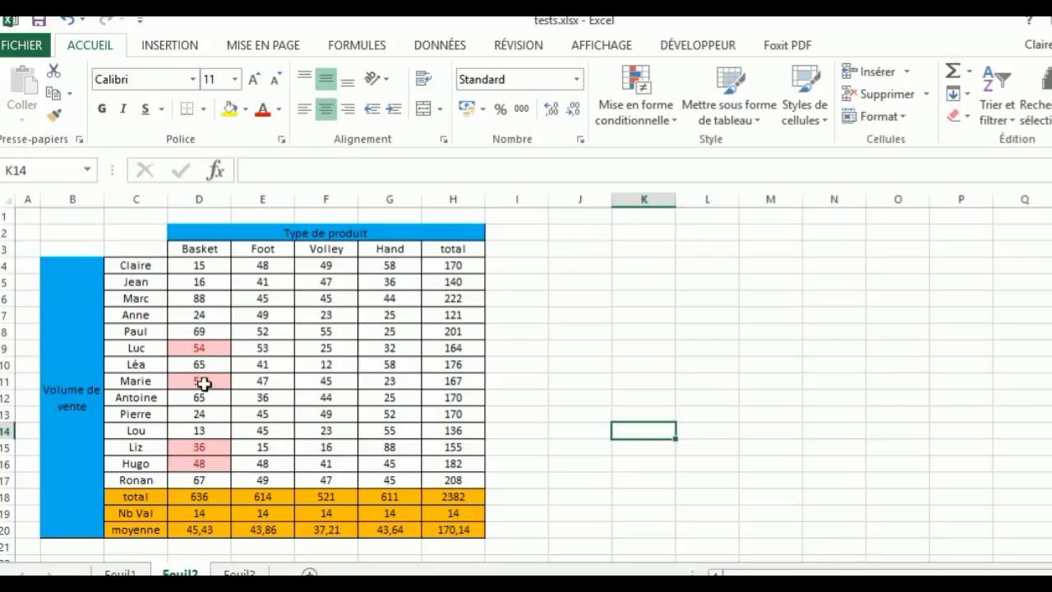
- Undo the between-values conditional formatting on the Basket column and deselect the range
{"action": "left_click", "coordinate": [66, 19]}
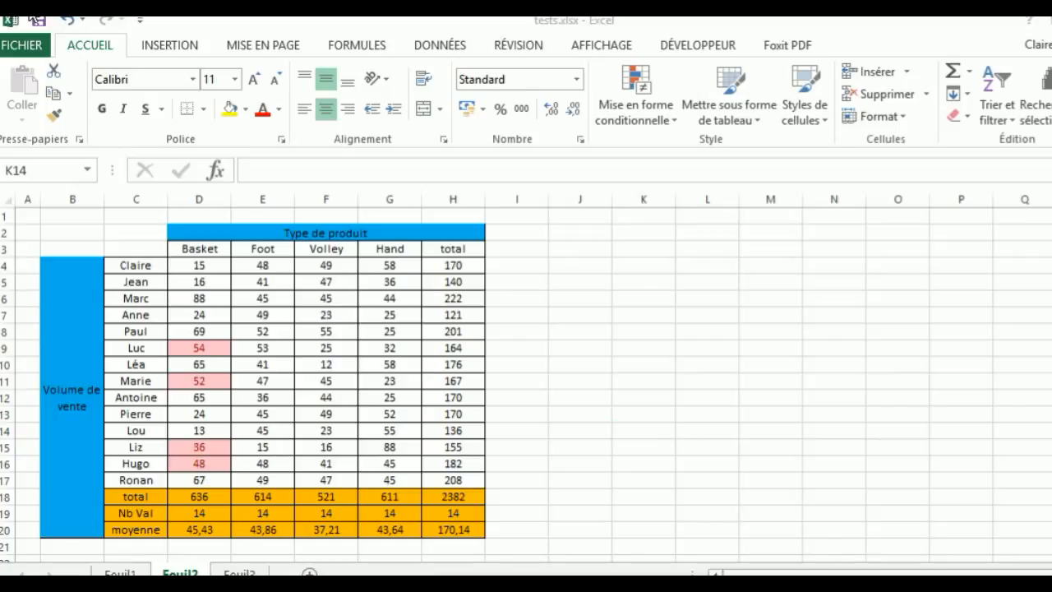
{"action": "left_click", "coordinate": [69, 19]}
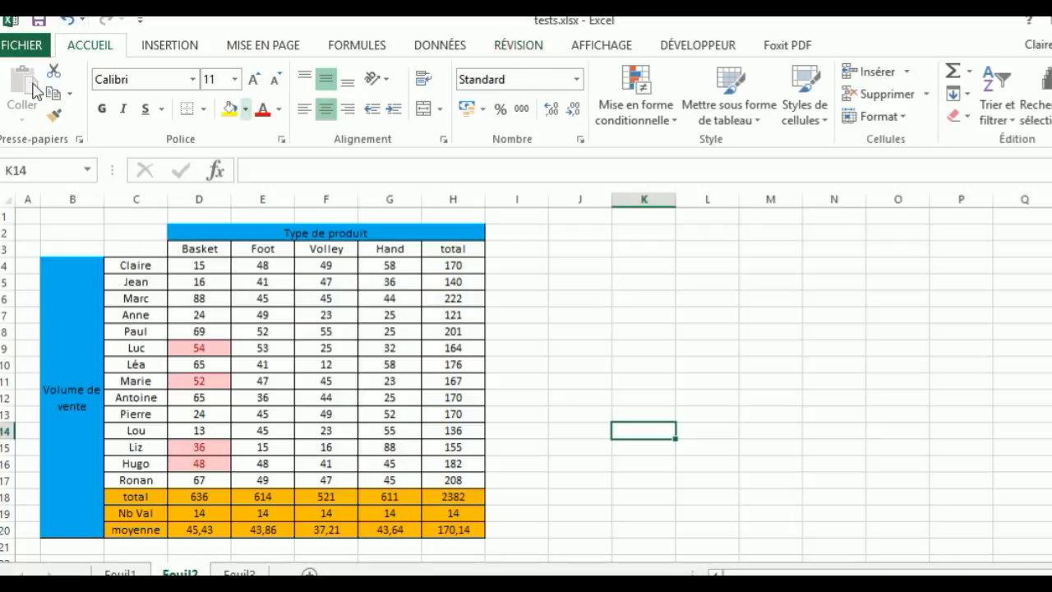
{"action": "left_click", "coordinate": [71, 23]}
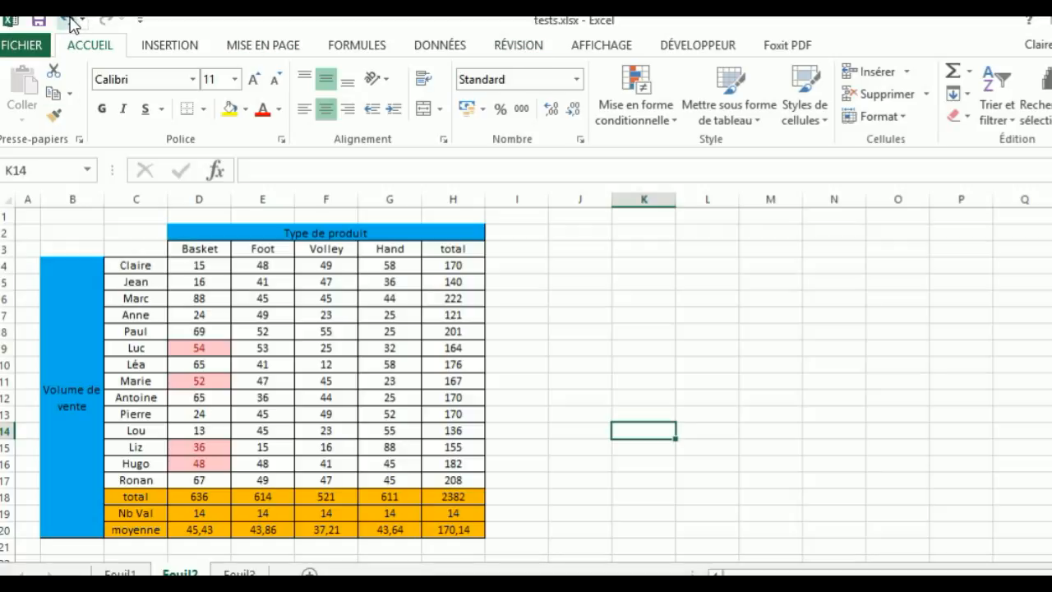
{"action": "left_click", "coordinate": [71, 23]}
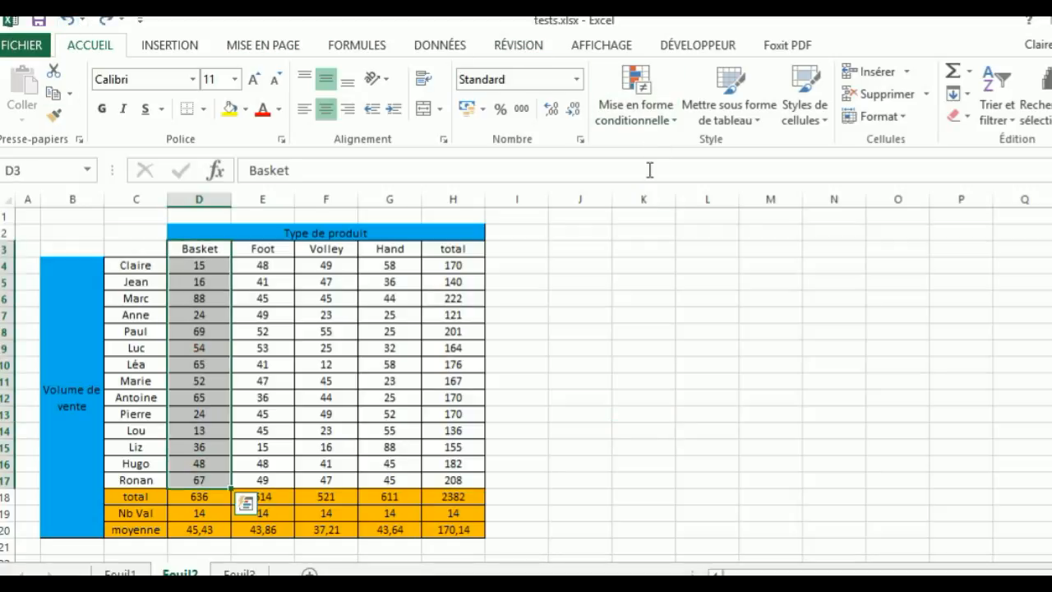
{"action": "left_click", "coordinate": [628, 327]}
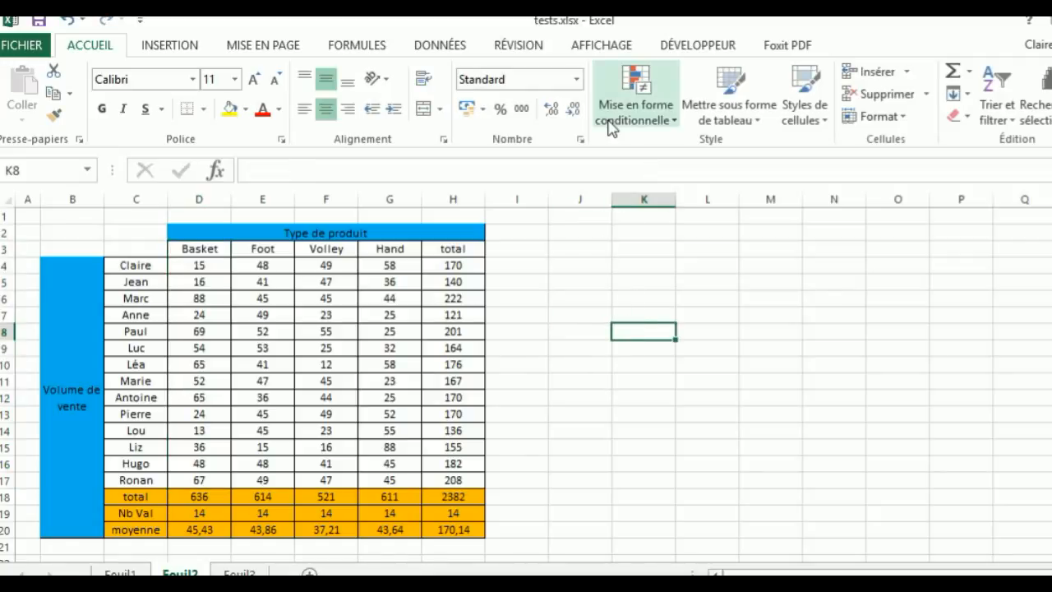
- Start a highest-values conditional formatting rule on D4:G17 and set it to the top 5 values
{"action": "left_click_drag", "start_coordinate": [202, 264], "coordinate": [406, 479]}
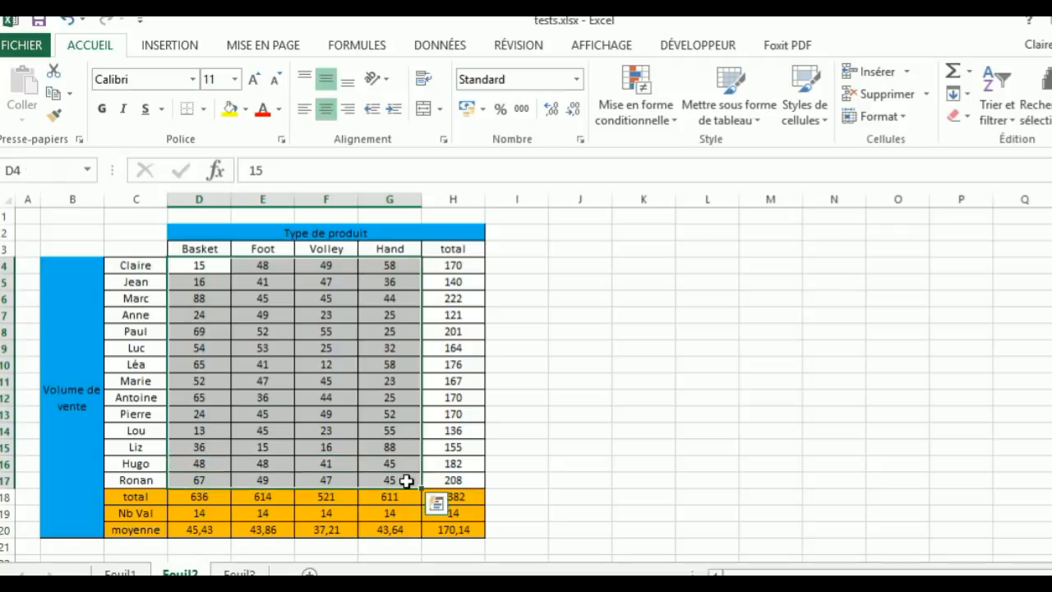
{"action": "left_click", "coordinate": [636, 100]}
{"action": "mouse_move", "coordinate": [658, 201]}
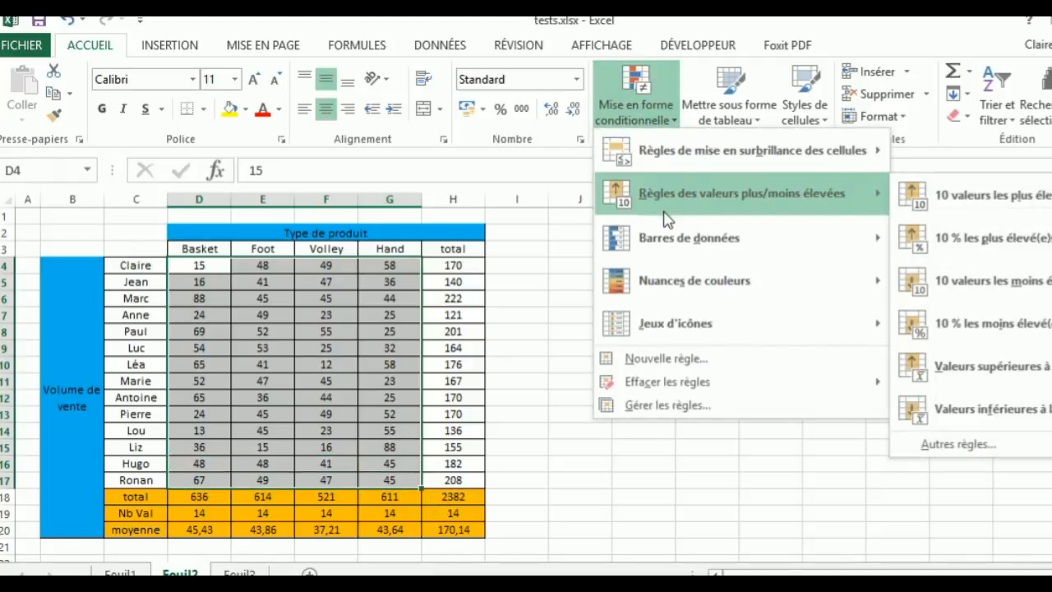
{"action": "left_click", "coordinate": [939, 202]}
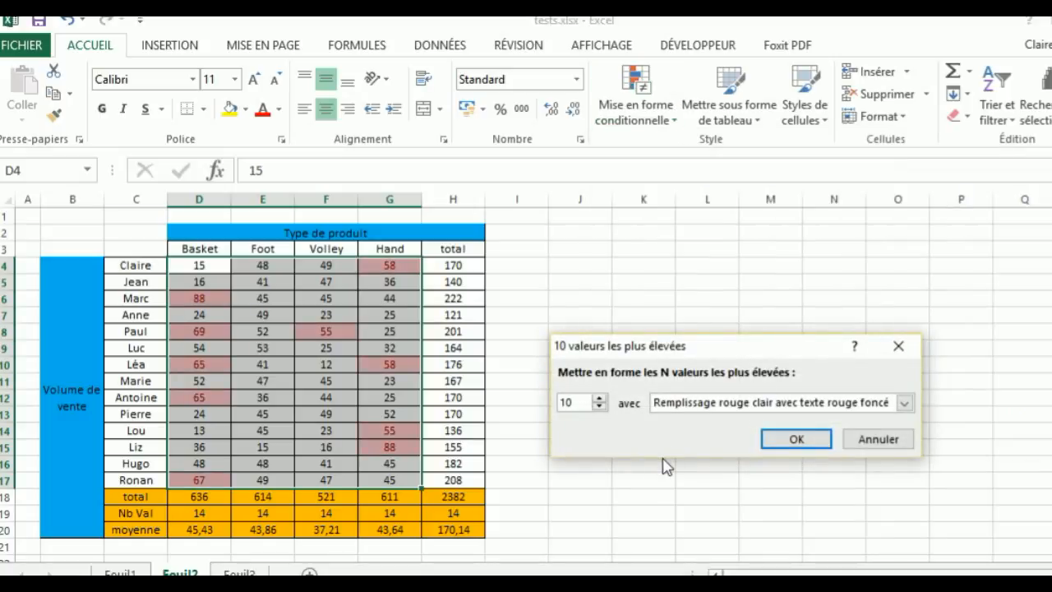
{"action": "left_click", "coordinate": [600, 401]}
{"action": "left_click", "coordinate": [601, 401]}
{"action": "left_click", "coordinate": [601, 409]}
{"action": "left_click", "coordinate": [601, 409]}
{"action": "left_click", "coordinate": [601, 407]}
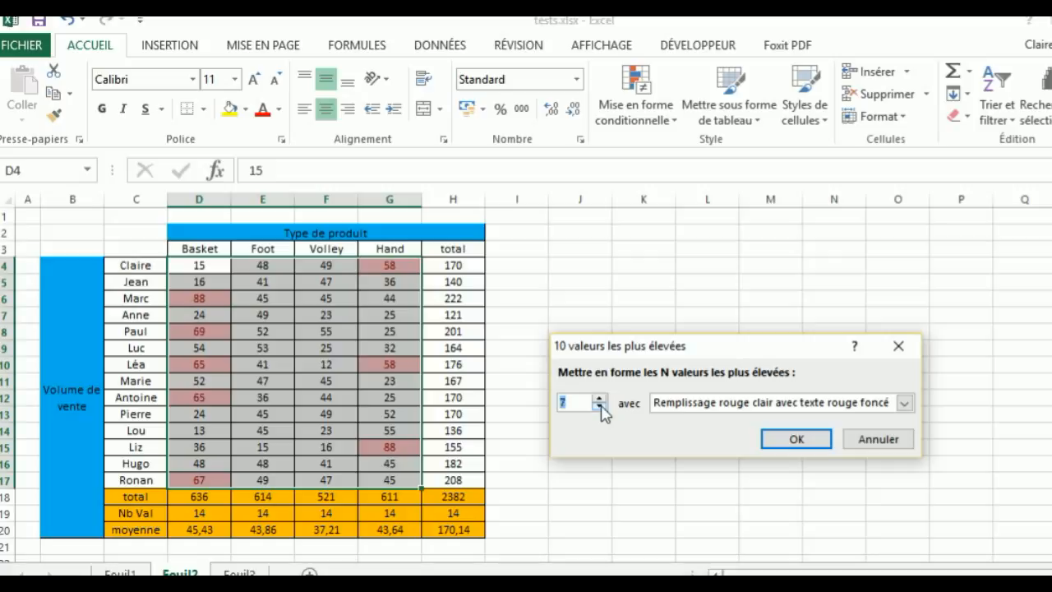
{"action": "left_click", "coordinate": [601, 408]}
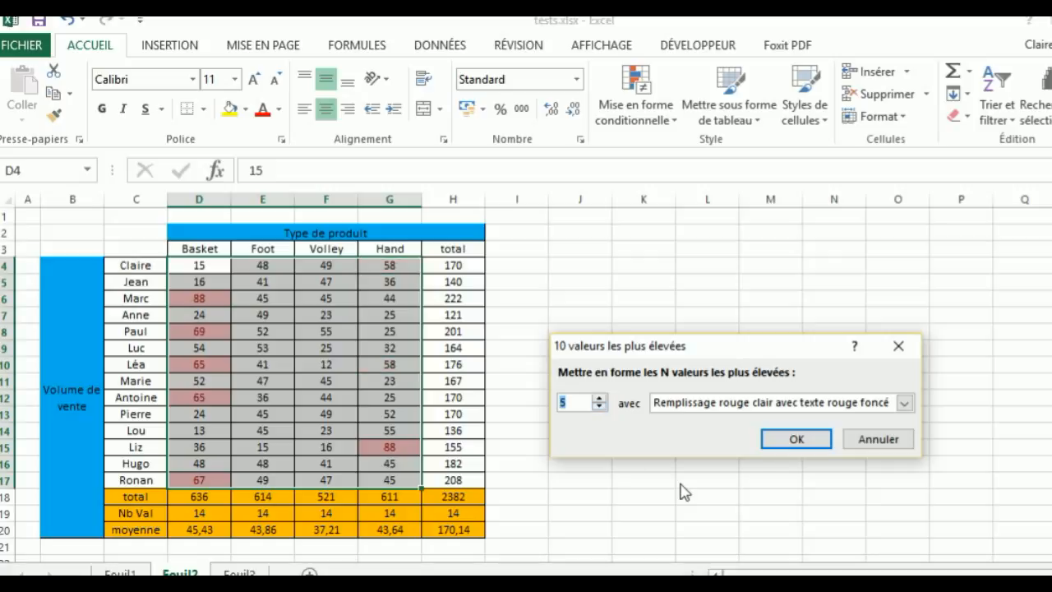
- Apply the top 5 rule with "Remplissage jaune avec texte jaune foncé" and undo that formatting
{"action": "left_click", "coordinate": [905, 405]}
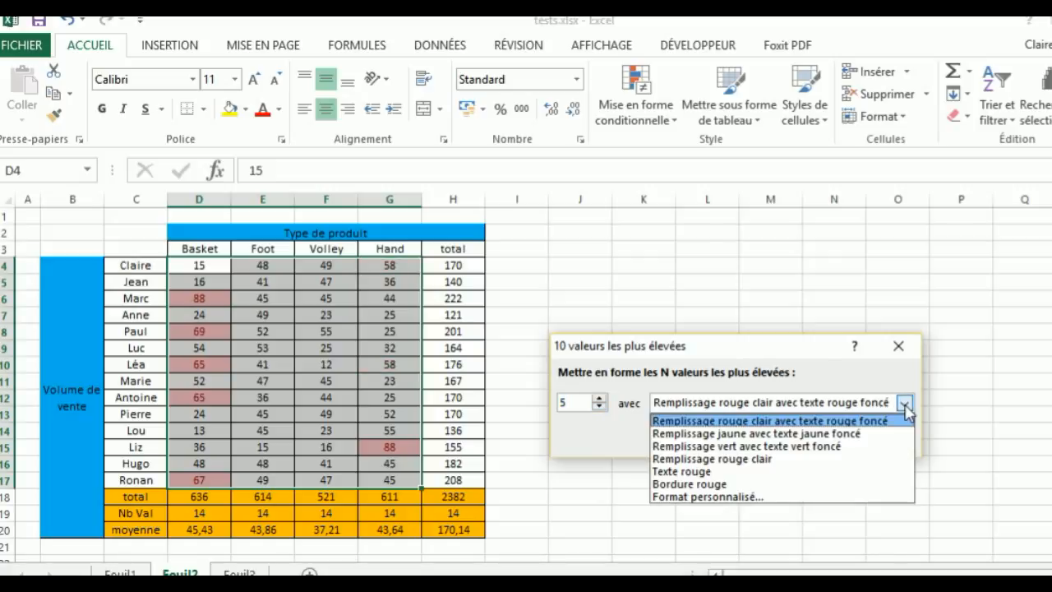
{"action": "left_click", "coordinate": [847, 435]}
{"action": "left_click", "coordinate": [795, 440]}
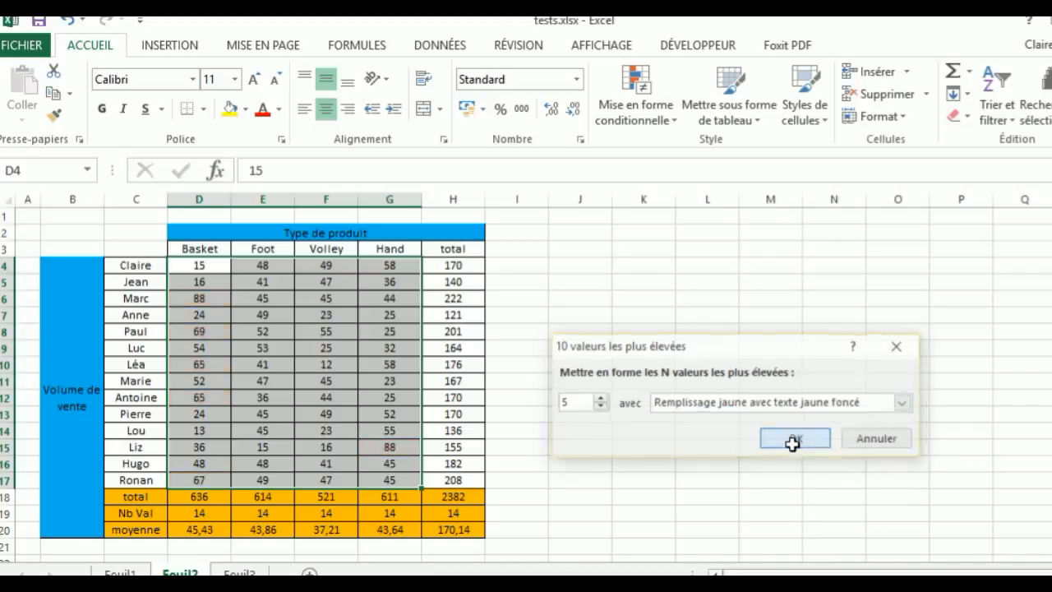
{"action": "left_click", "coordinate": [793, 444]}
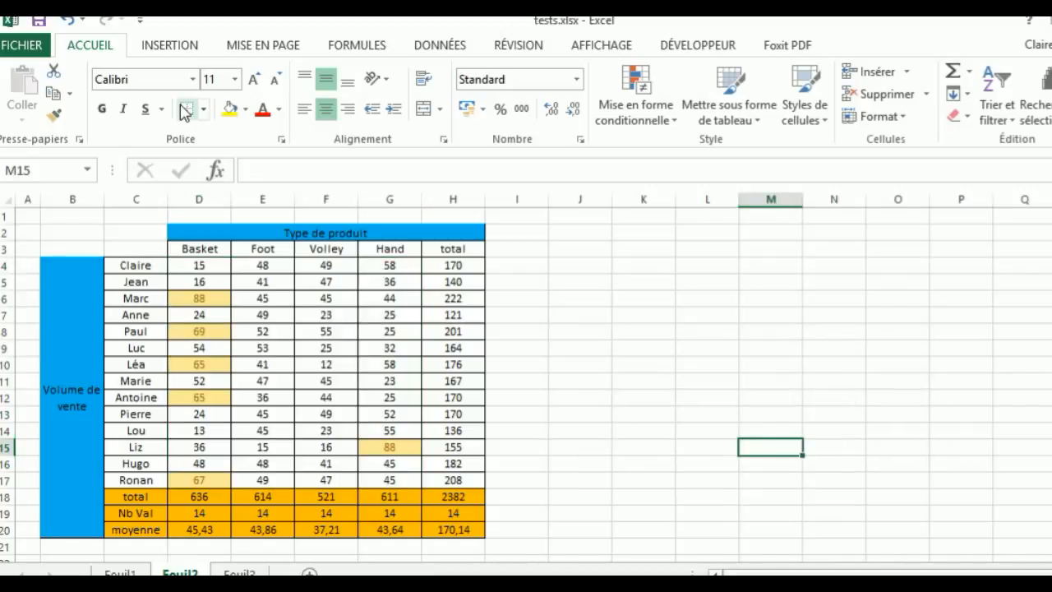
{"action": "left_click", "coordinate": [73, 25]}
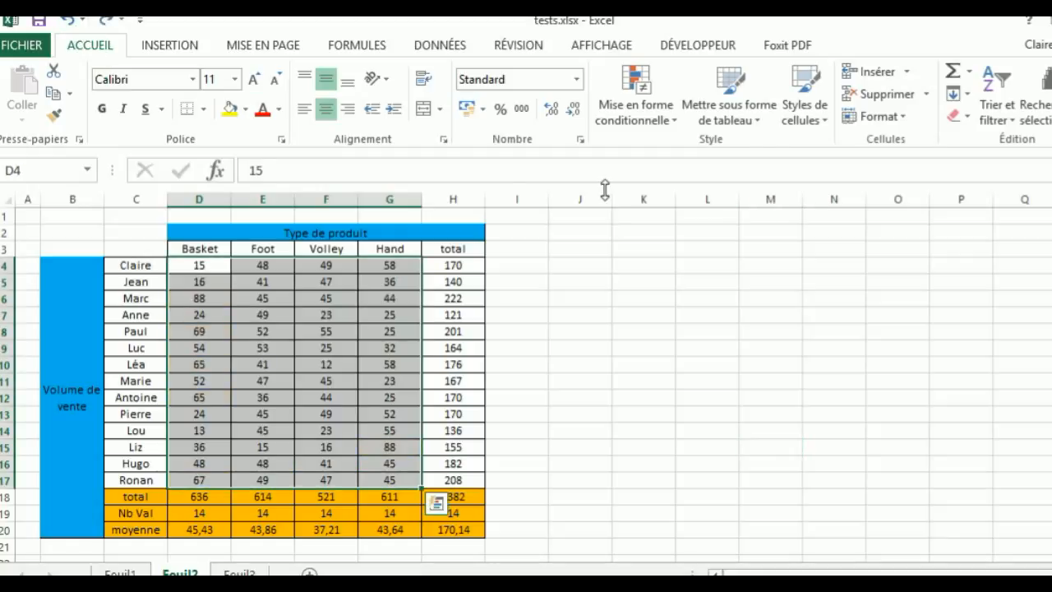
- Start a highest-percentage conditional formatting rule on D4:G17 and set it to the top 20 %
{"action": "left_click", "coordinate": [634, 120]}
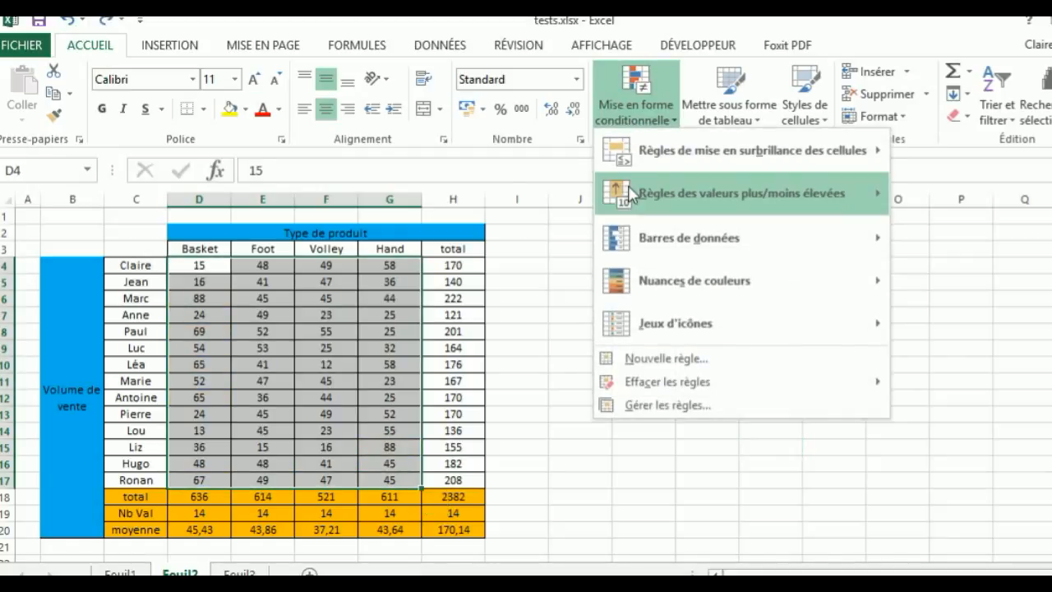
{"action": "mouse_move", "coordinate": [630, 201]}
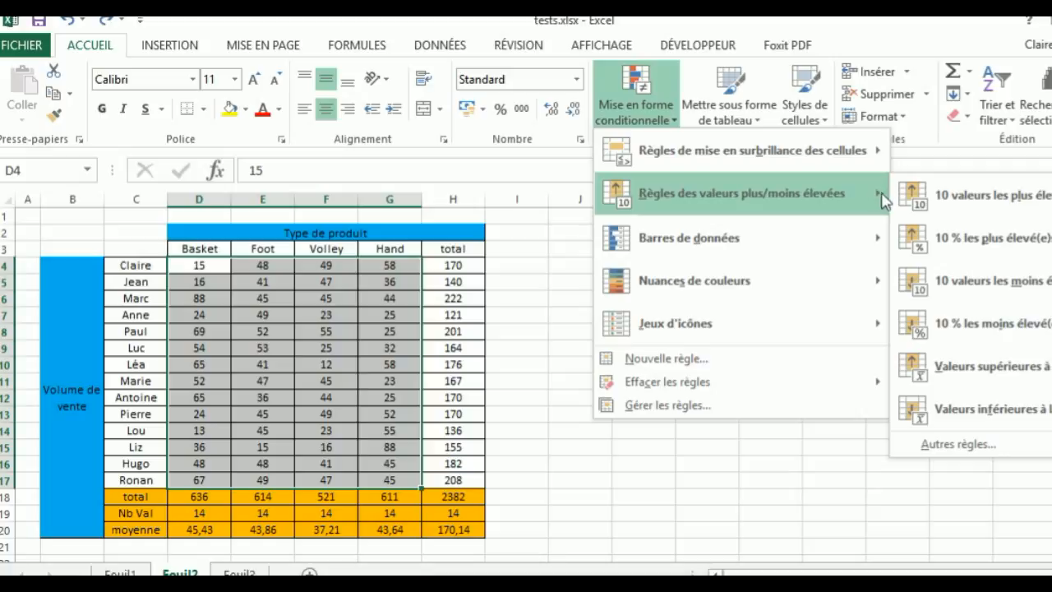
{"action": "left_click", "coordinate": [975, 237]}
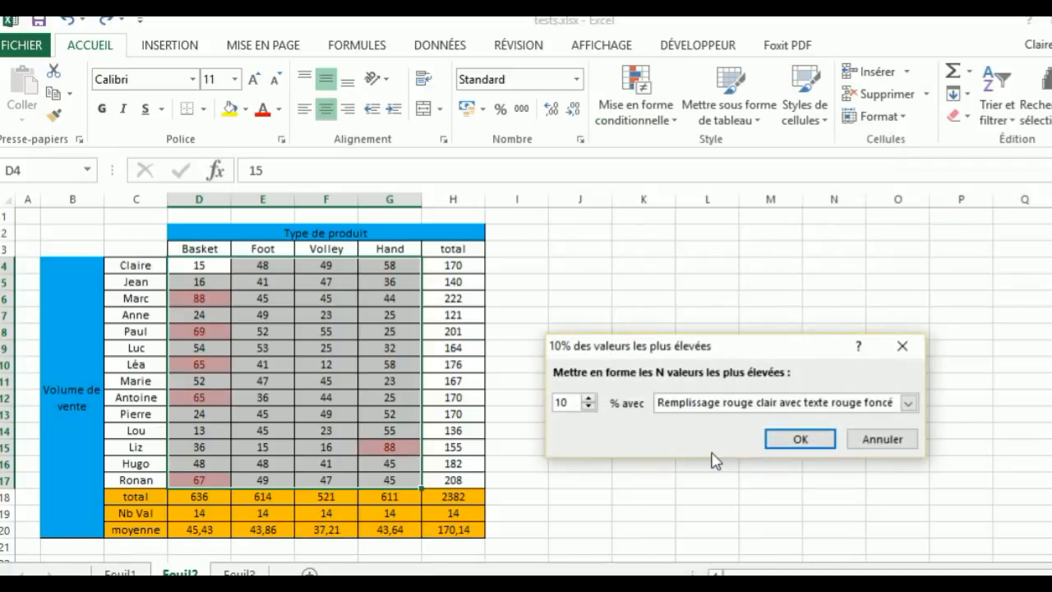
{"action": "left_click", "coordinate": [589, 399]}
{"action": "left_click", "coordinate": [589, 399]}
{"action": "left_click", "coordinate": [589, 398]}
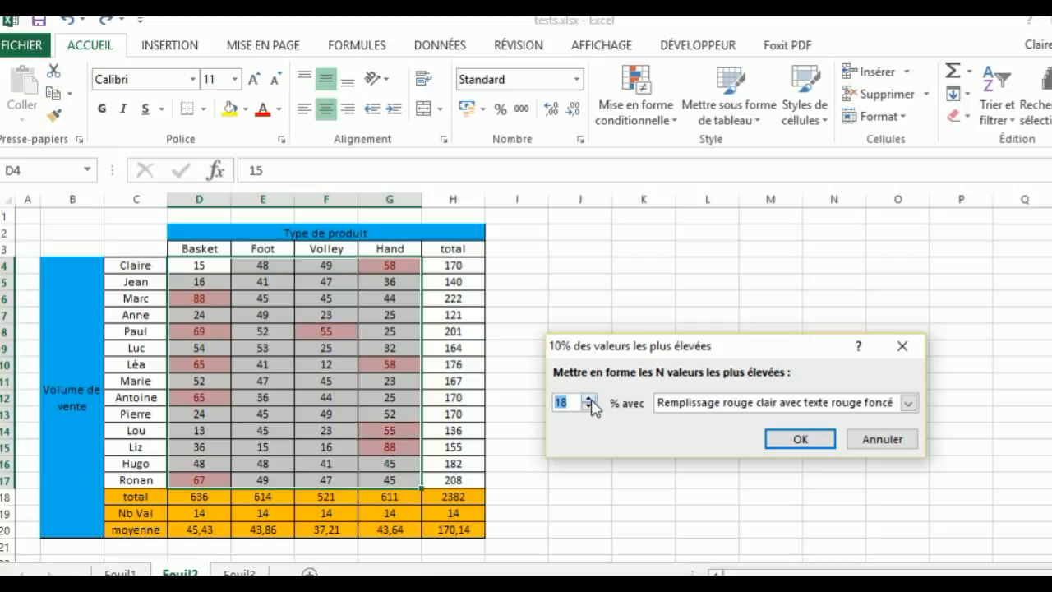
{"action": "left_click", "coordinate": [588, 399]}
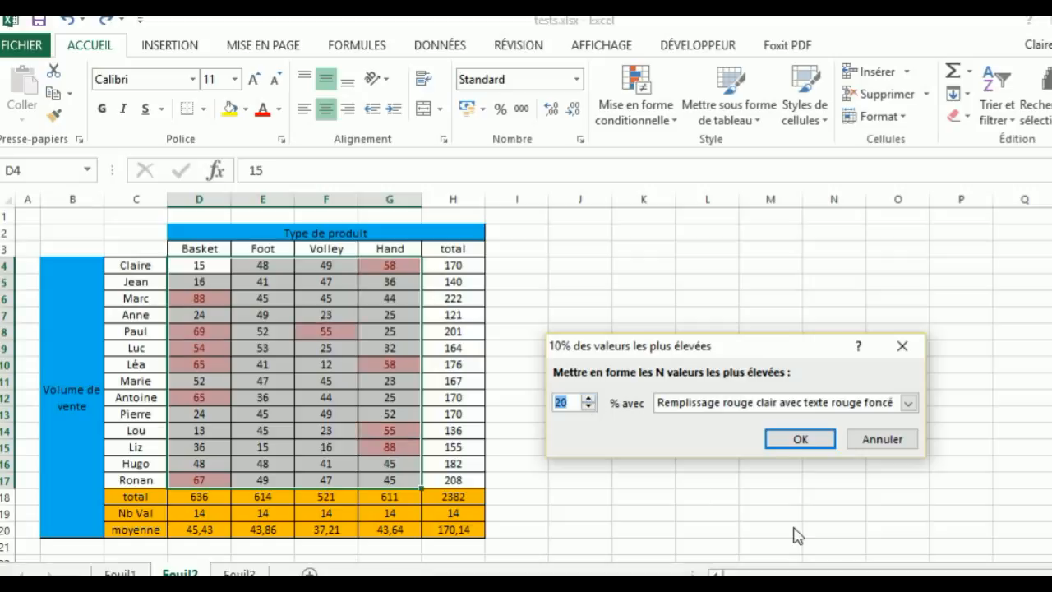
- Apply the top 20 % rule with a custom light green background fill and undo that formatting
{"action": "left_click", "coordinate": [910, 402]}
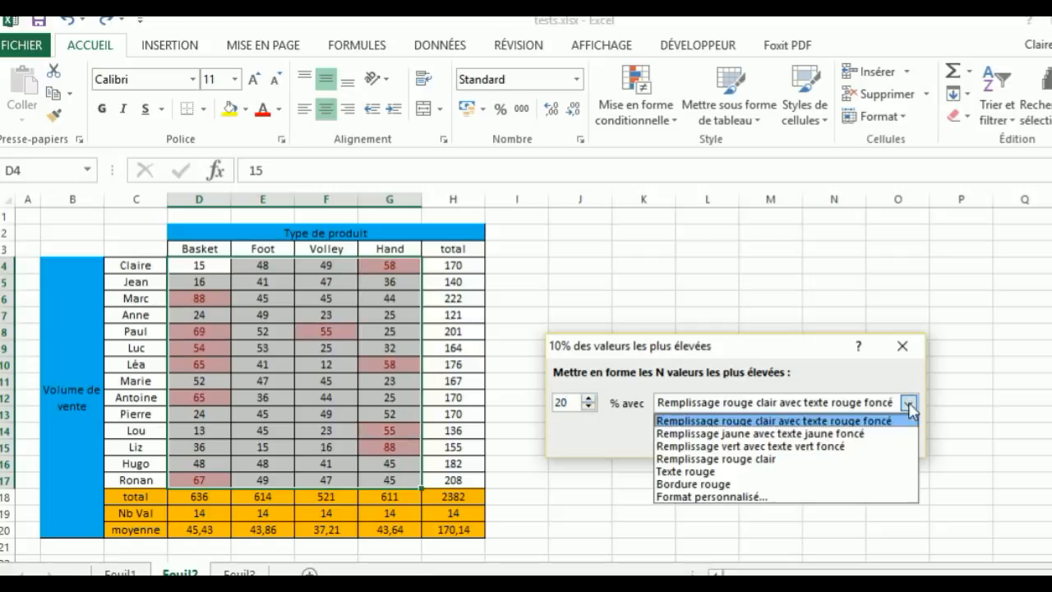
{"action": "left_click", "coordinate": [709, 497]}
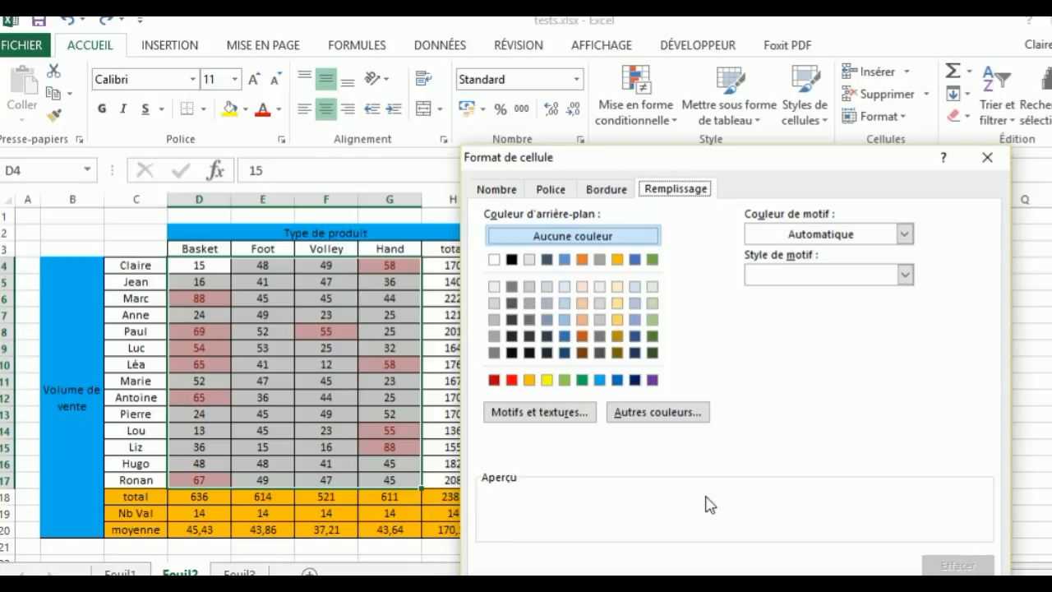
{"action": "left_click", "coordinate": [565, 380]}
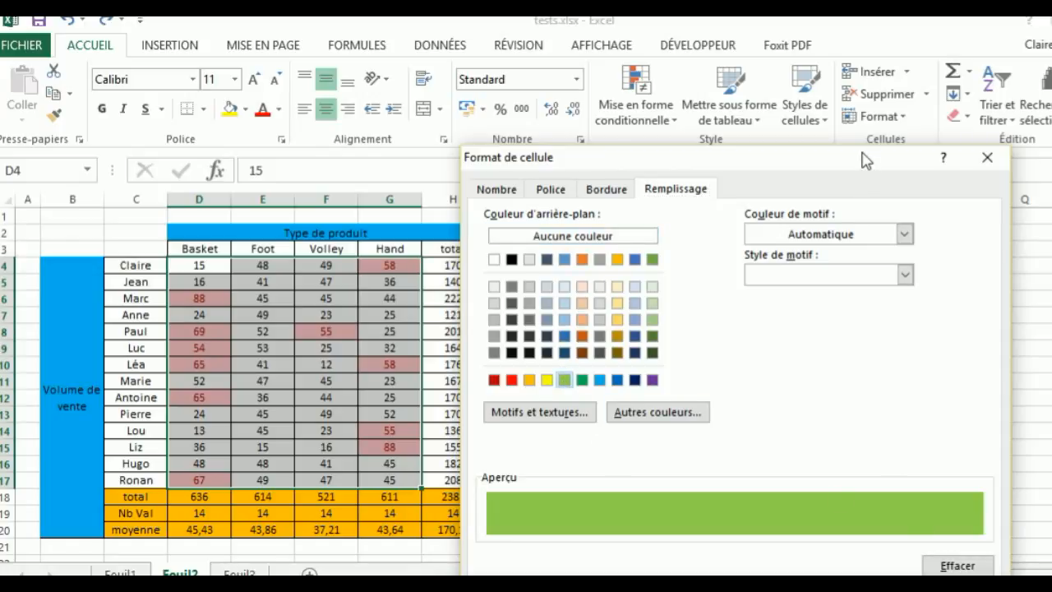
{"action": "left_click_drag", "start_coordinate": [865, 161], "coordinate": [874, 71]}
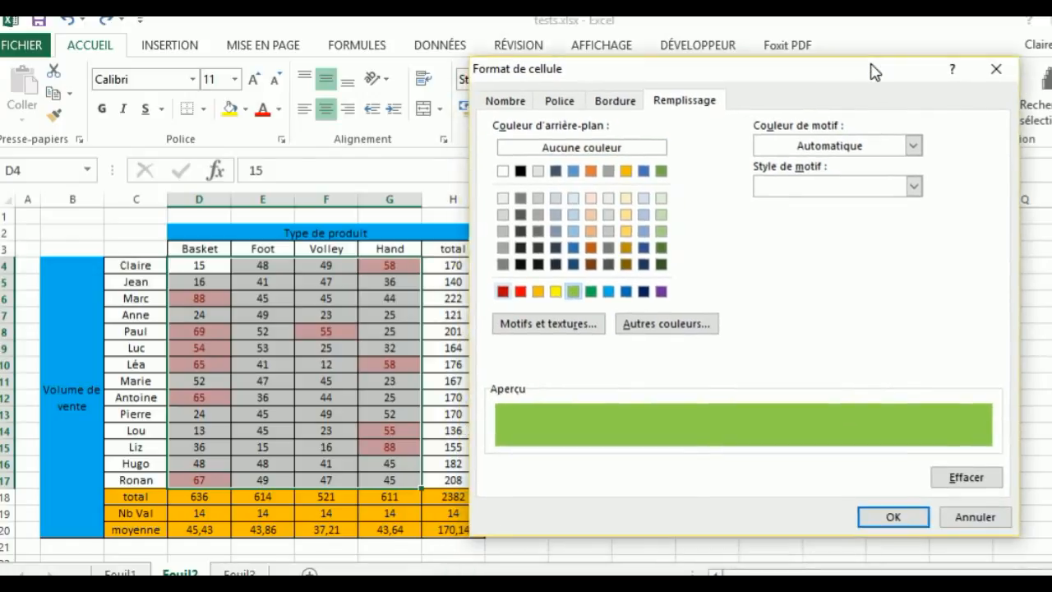
{"action": "left_click", "coordinate": [895, 518]}
{"action": "left_click", "coordinate": [819, 439]}
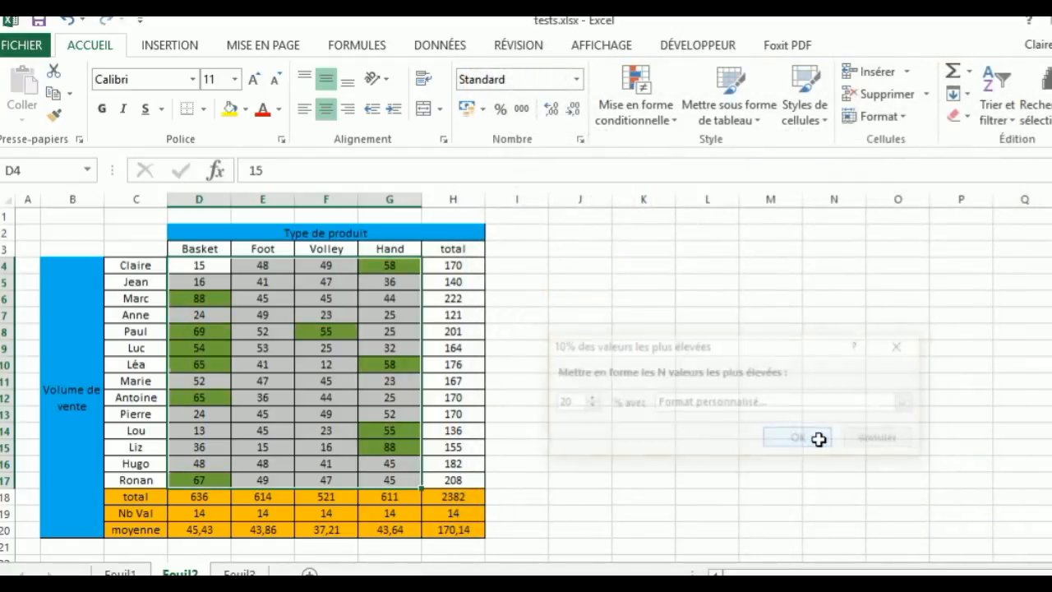
{"action": "left_click", "coordinate": [819, 443]}
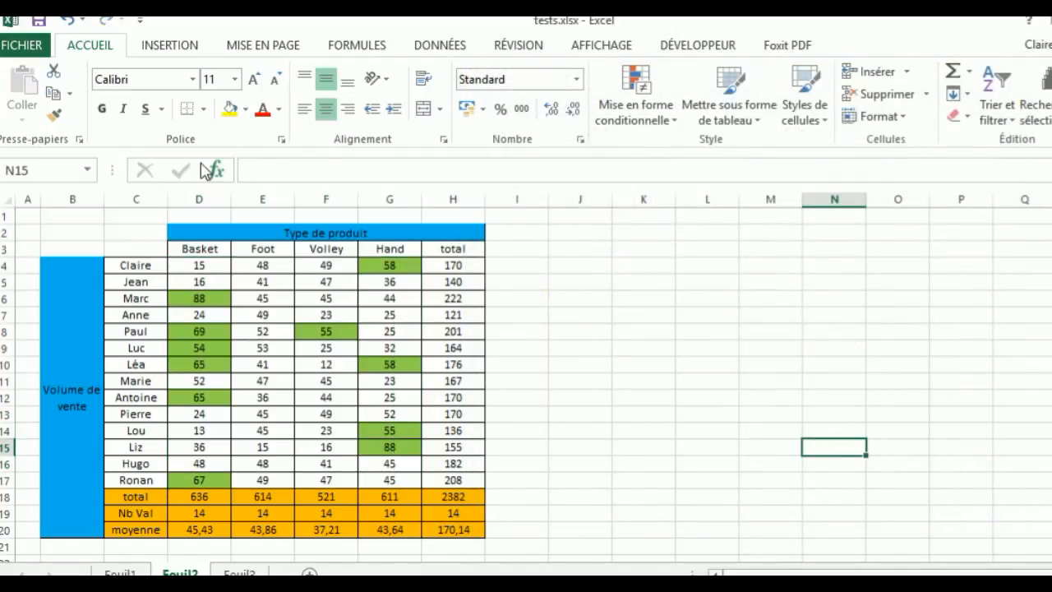
{"action": "left_click", "coordinate": [69, 20]}
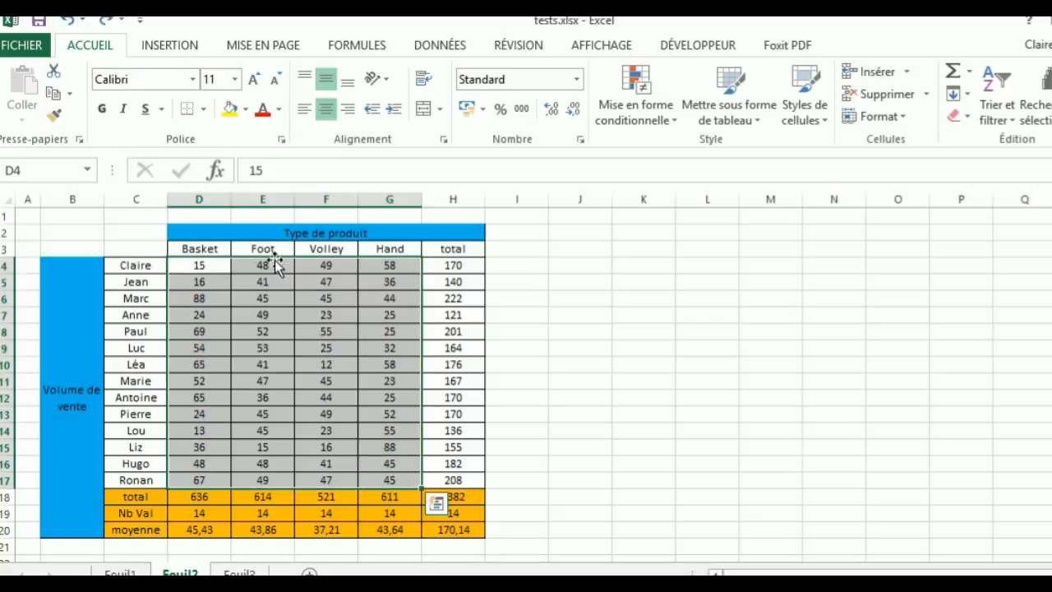
- Apply an above-average conditional formatting rule with "Remplissage rouge clair avec texte rouge foncé" to E3:E17, check the average in E20, and undo the rule
{"action": "left_click", "coordinate": [274, 264]}
{"action": "left_click_drag", "start_coordinate": [271, 250], "coordinate": [275, 480]}
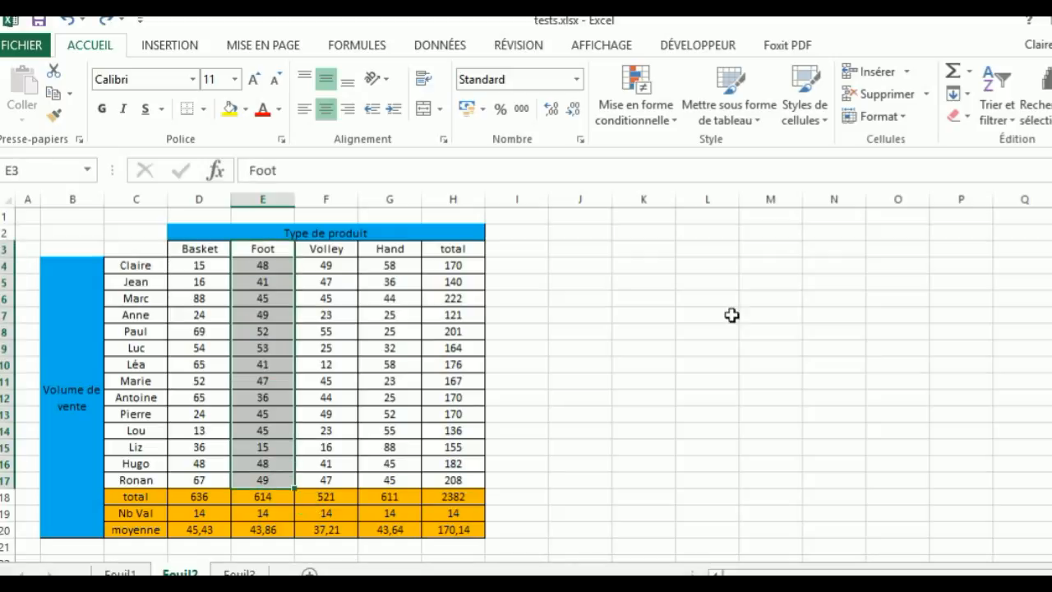
{"action": "left_click", "coordinate": [658, 93]}
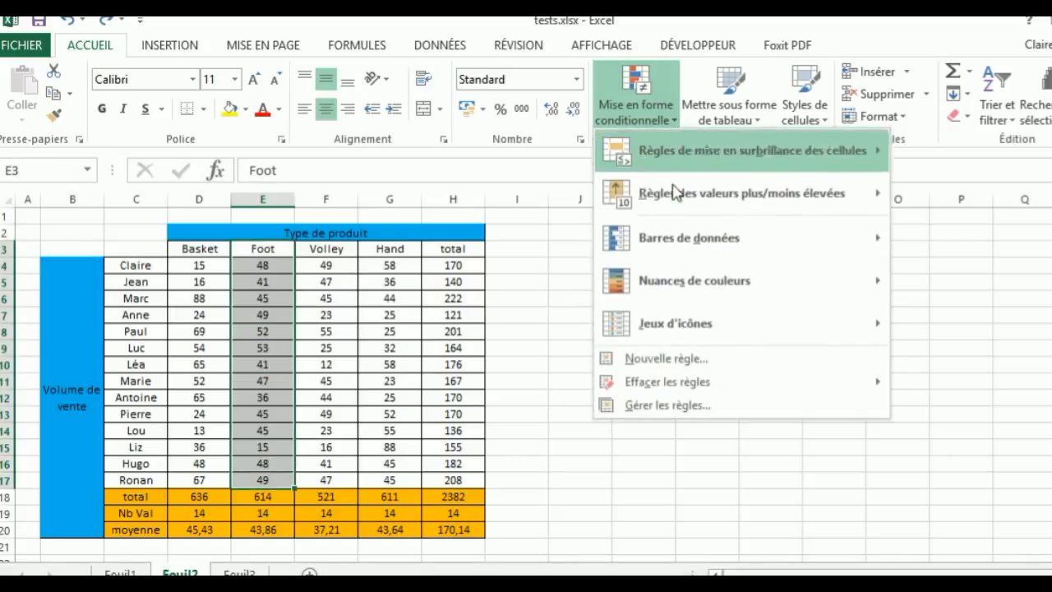
{"action": "mouse_move", "coordinate": [674, 190]}
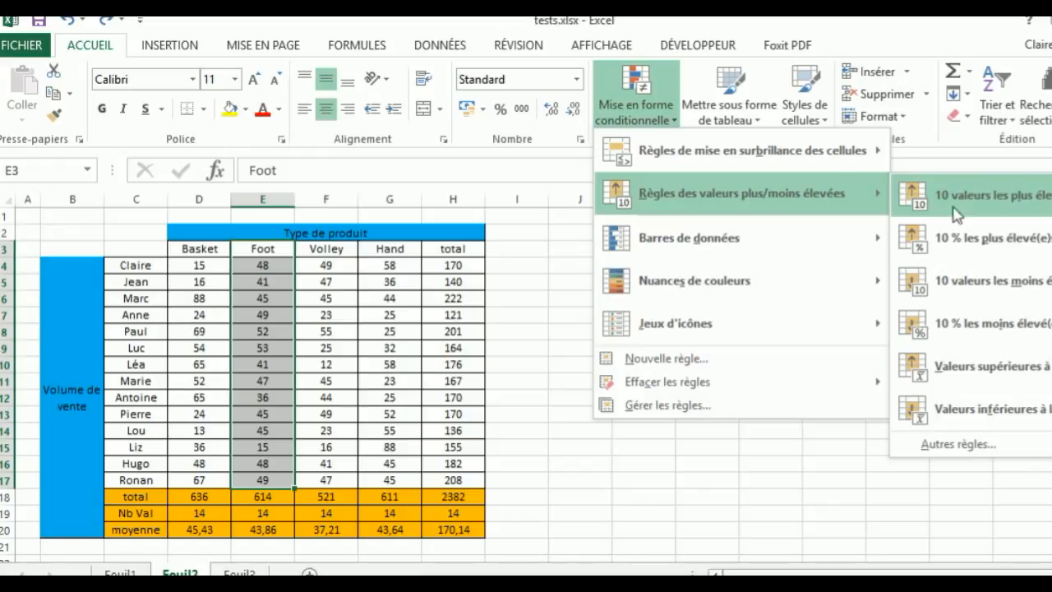
{"action": "left_click", "coordinate": [979, 367]}
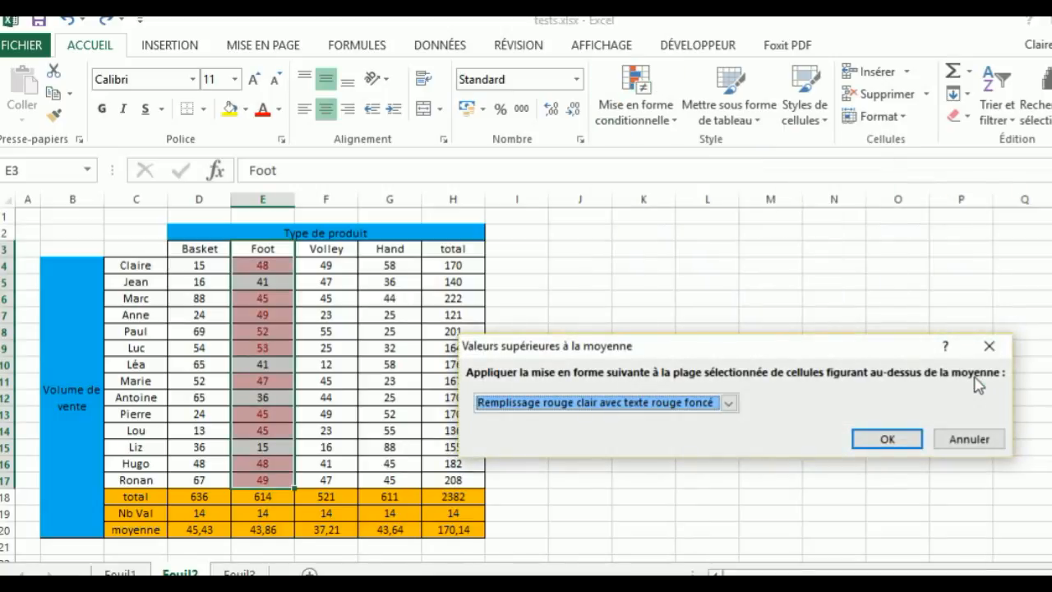
{"action": "left_click", "coordinate": [888, 441]}
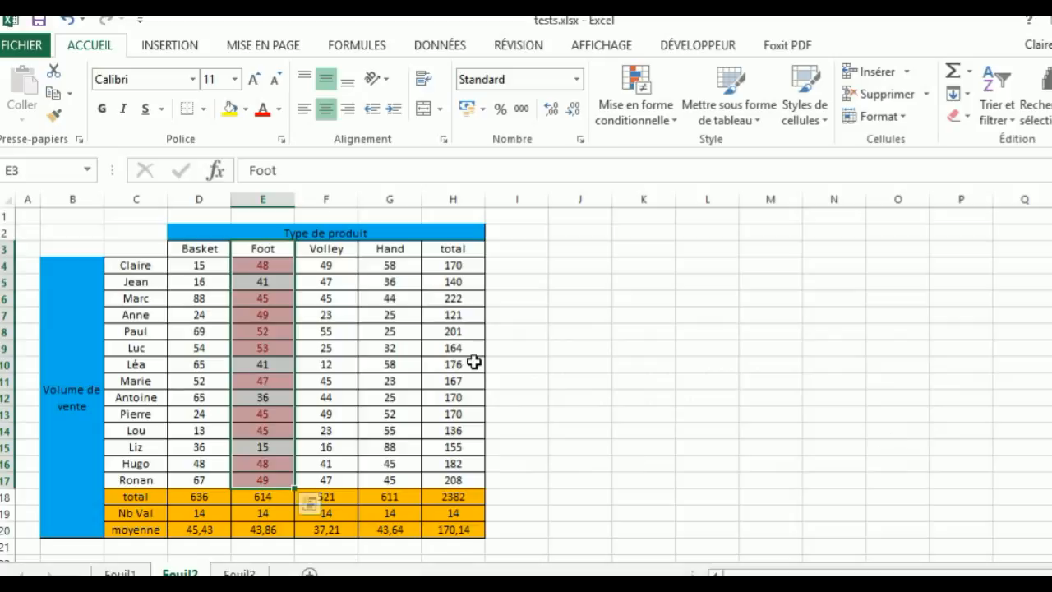
{"action": "left_click", "coordinate": [274, 531]}
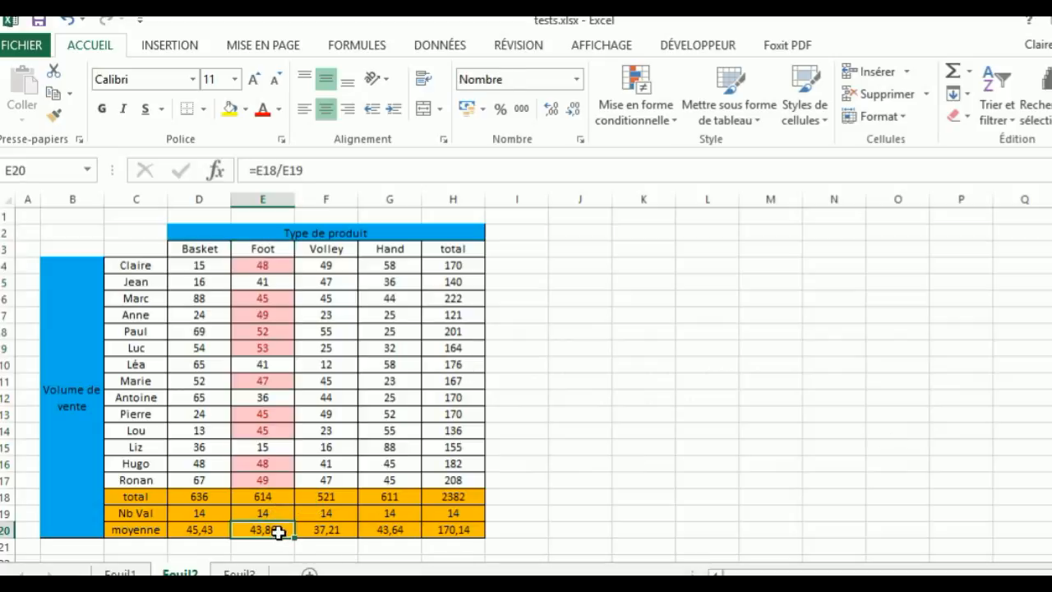
{"action": "left_click", "coordinate": [68, 21]}
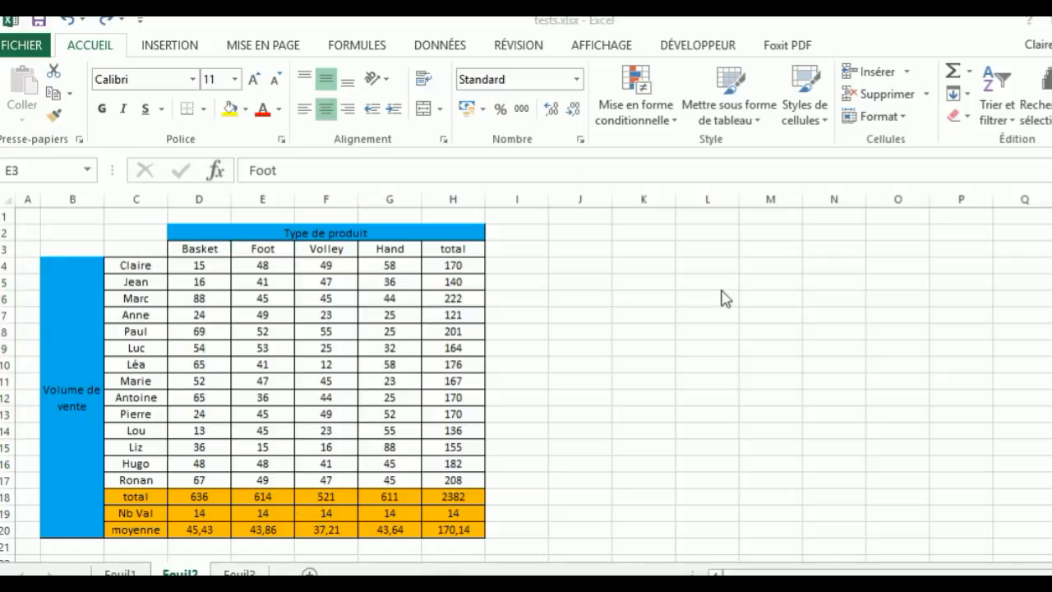
- Preview gradient data bars on the Foot column range E3:E17 and apply the green-yellow-red colour scale to it
{"action": "left_click", "coordinate": [628, 85]}
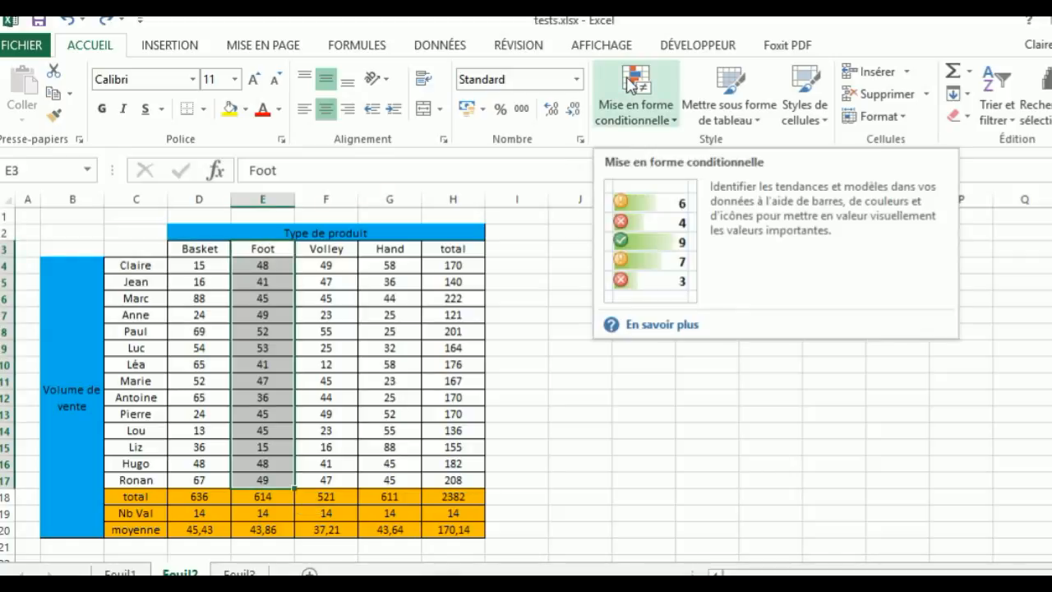
{"action": "left_click", "coordinate": [630, 88]}
{"action": "mouse_move", "coordinate": [650, 251]}
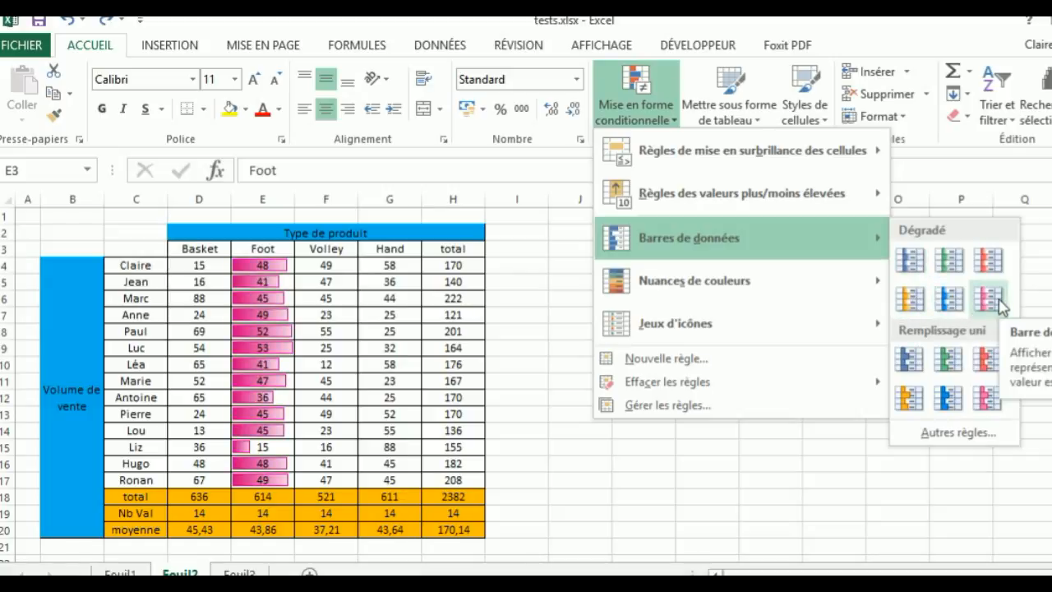
{"action": "mouse_move", "coordinate": [777, 281]}
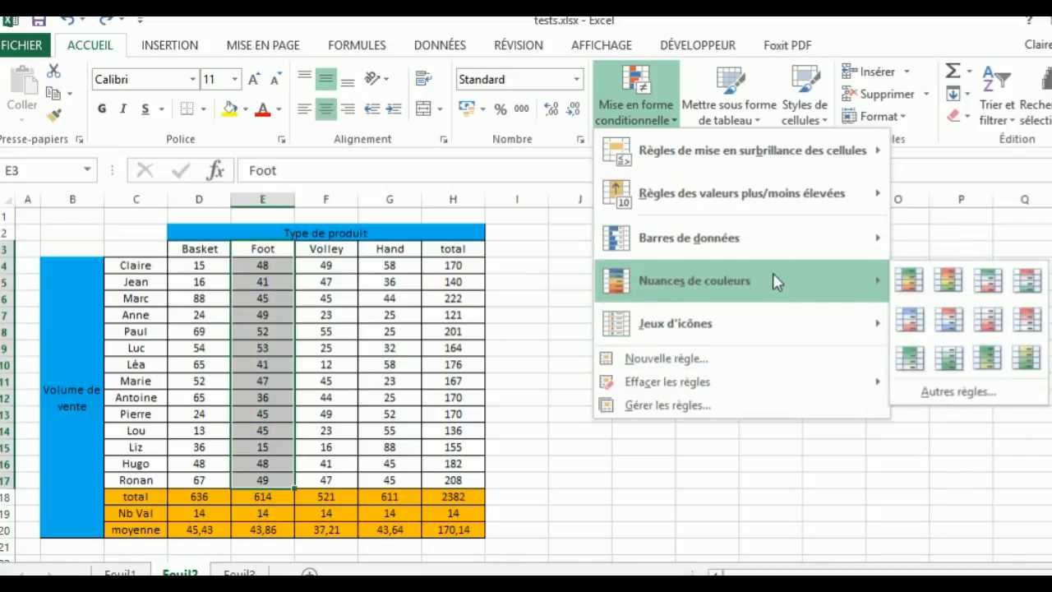
{"action": "left_click", "coordinate": [909, 282]}
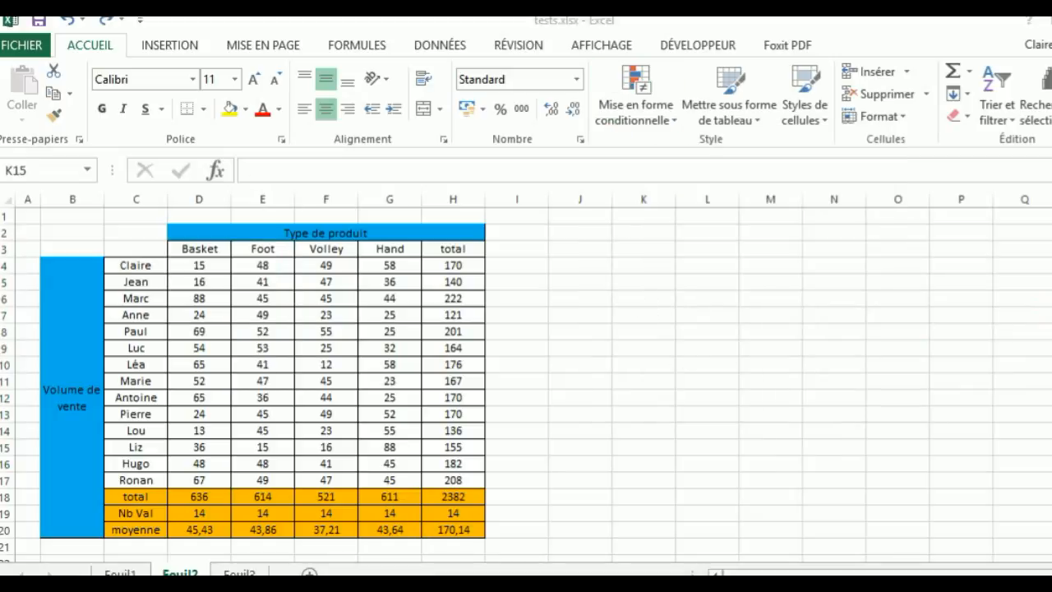
- Start a new conditional formatting rule on D4:G17 for unique or duplicate values and set it to "uniques"
{"action": "left_click_drag", "start_coordinate": [202, 266], "coordinate": [407, 481]}
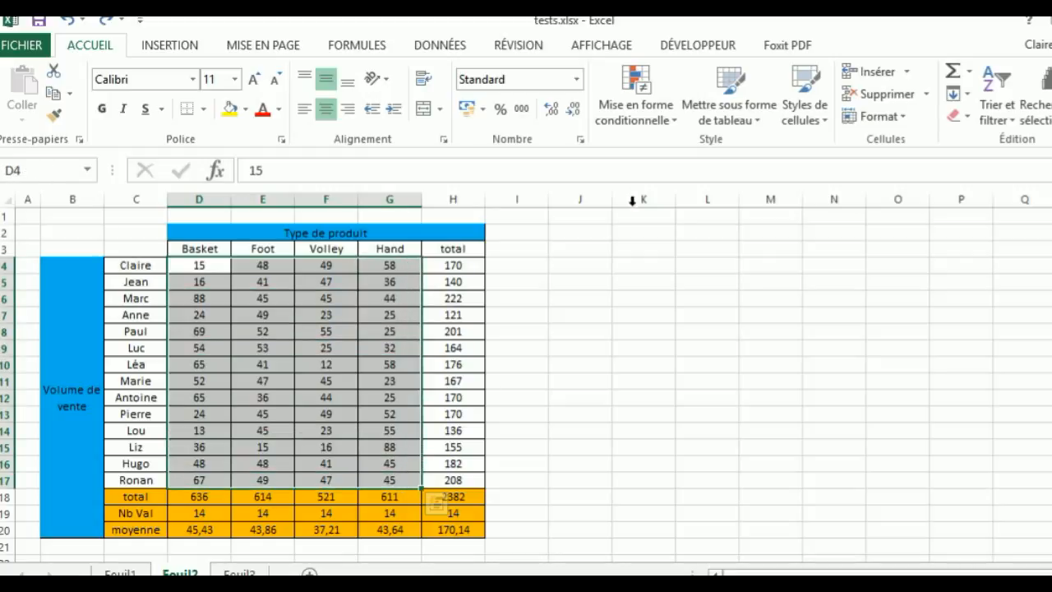
{"action": "left_click", "coordinate": [633, 107]}
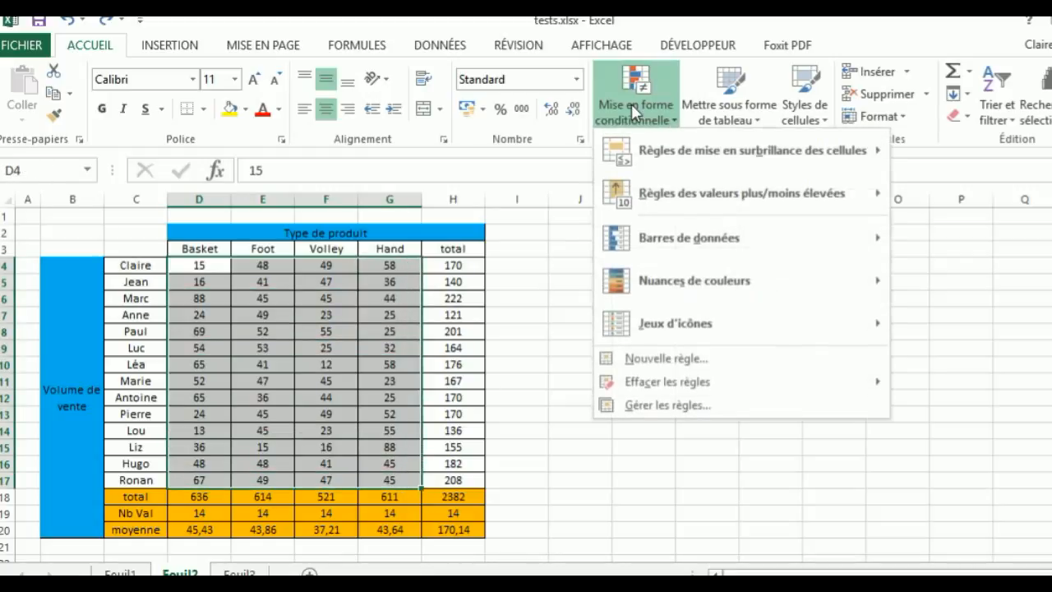
{"action": "left_click", "coordinate": [652, 368]}
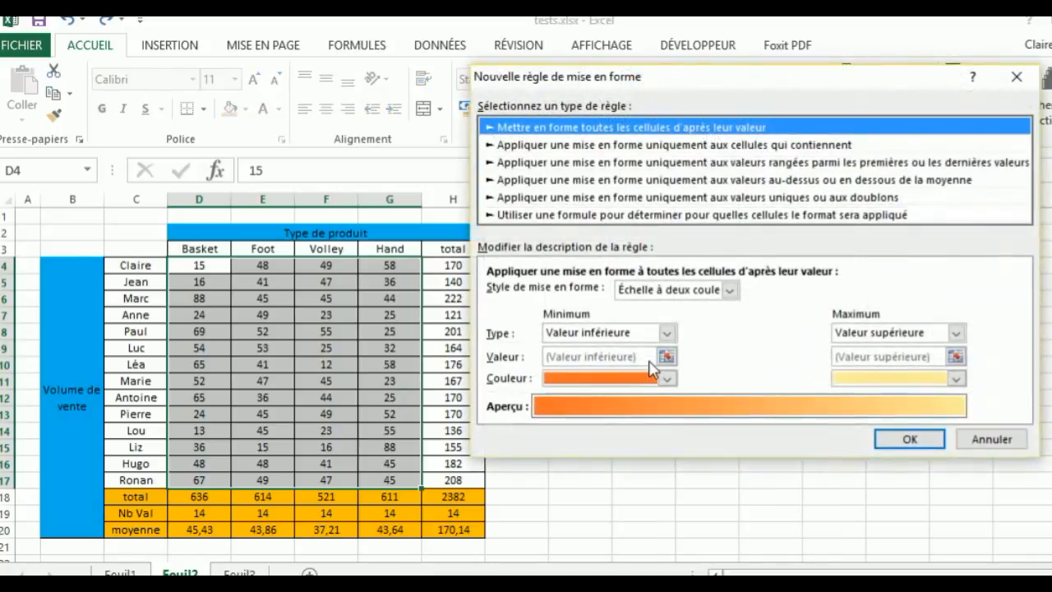
{"action": "left_click", "coordinate": [675, 199]}
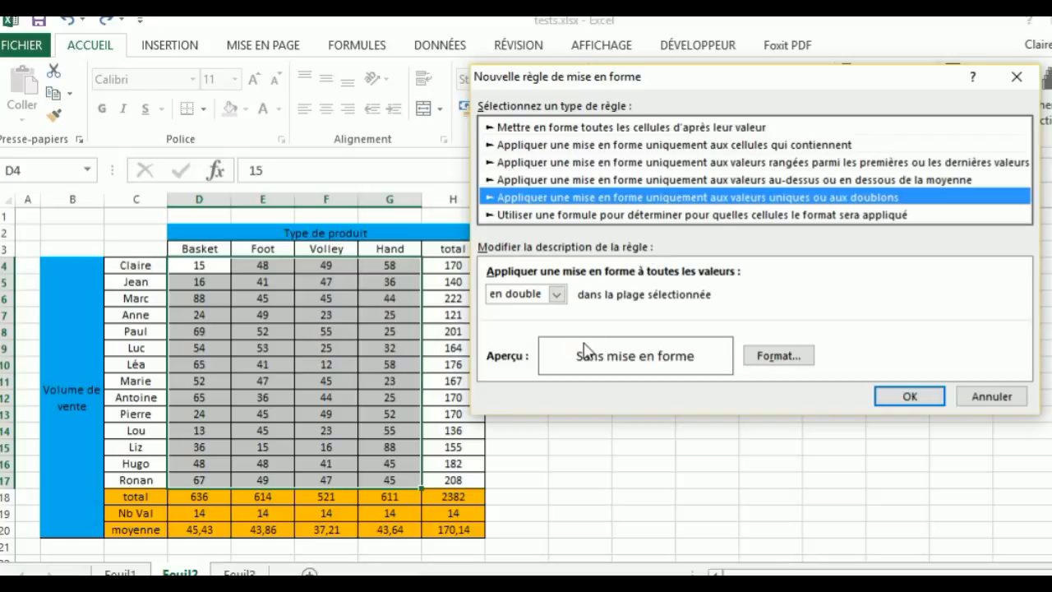
{"action": "left_click", "coordinate": [558, 294]}
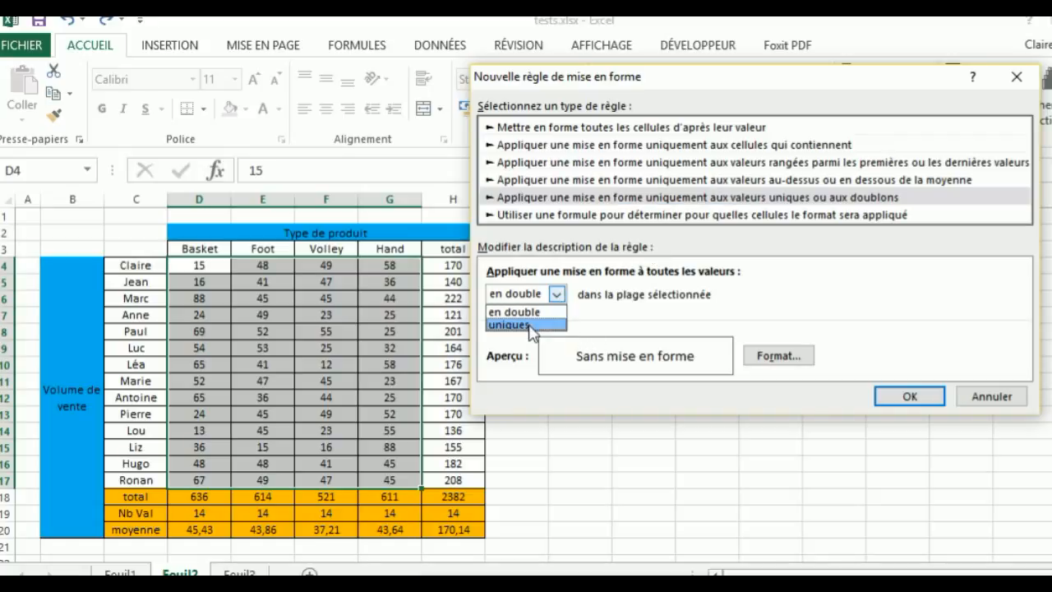
{"action": "left_click", "coordinate": [528, 325]}
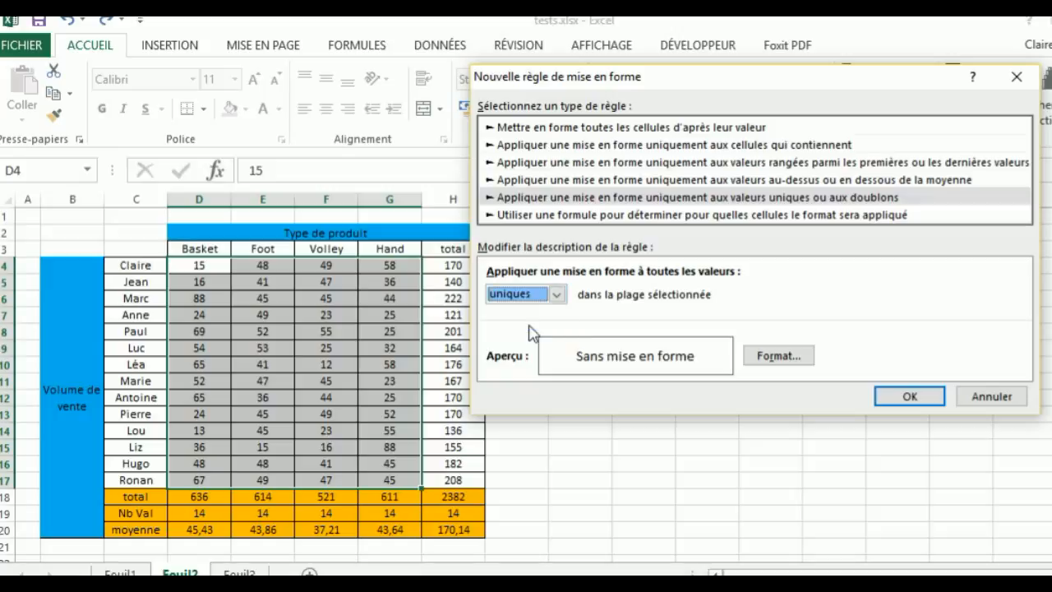
- Give the unique-values rule a blue background fill, apply it, and deselect the range
{"action": "left_click", "coordinate": [788, 356]}
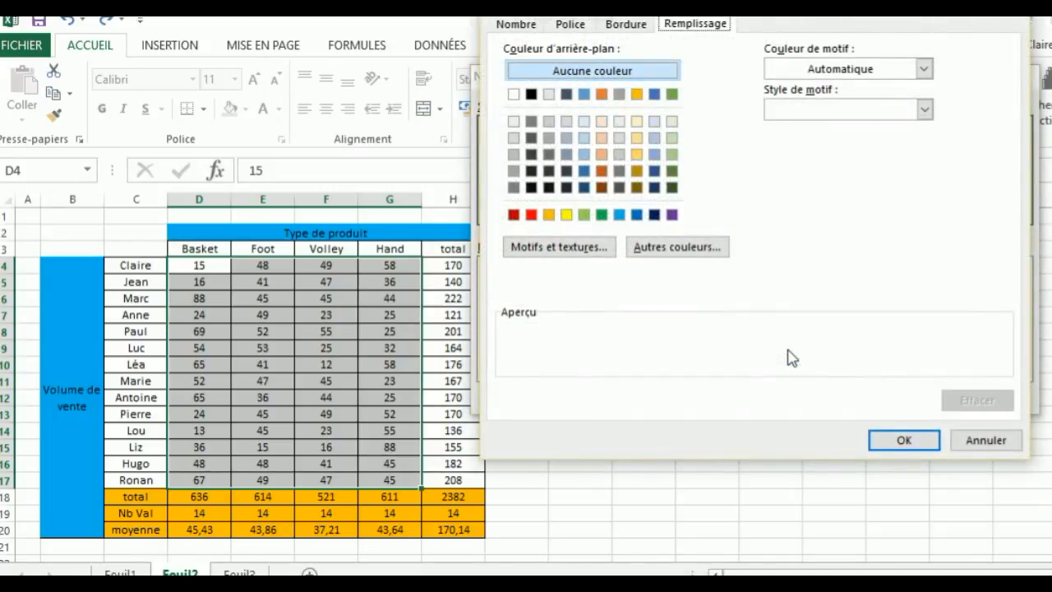
{"action": "left_click", "coordinate": [621, 215]}
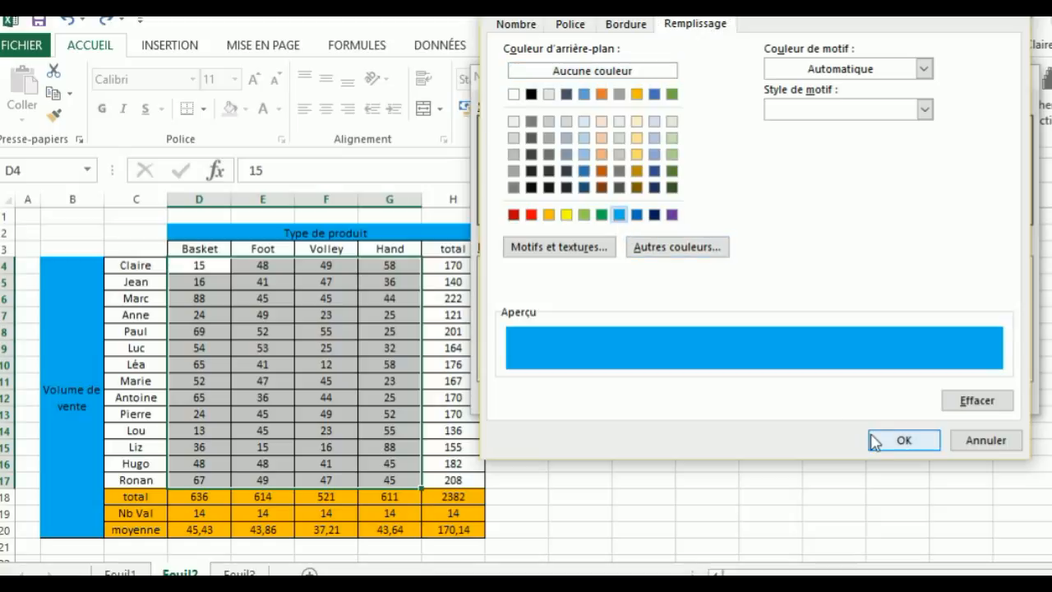
{"action": "left_click", "coordinate": [900, 440]}
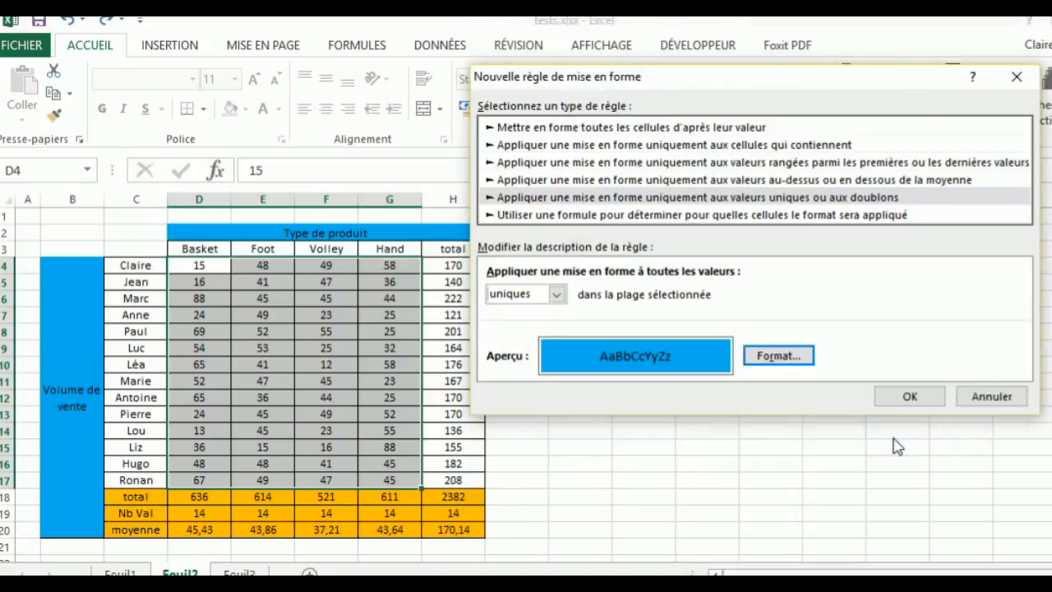
{"action": "left_click", "coordinate": [910, 397]}
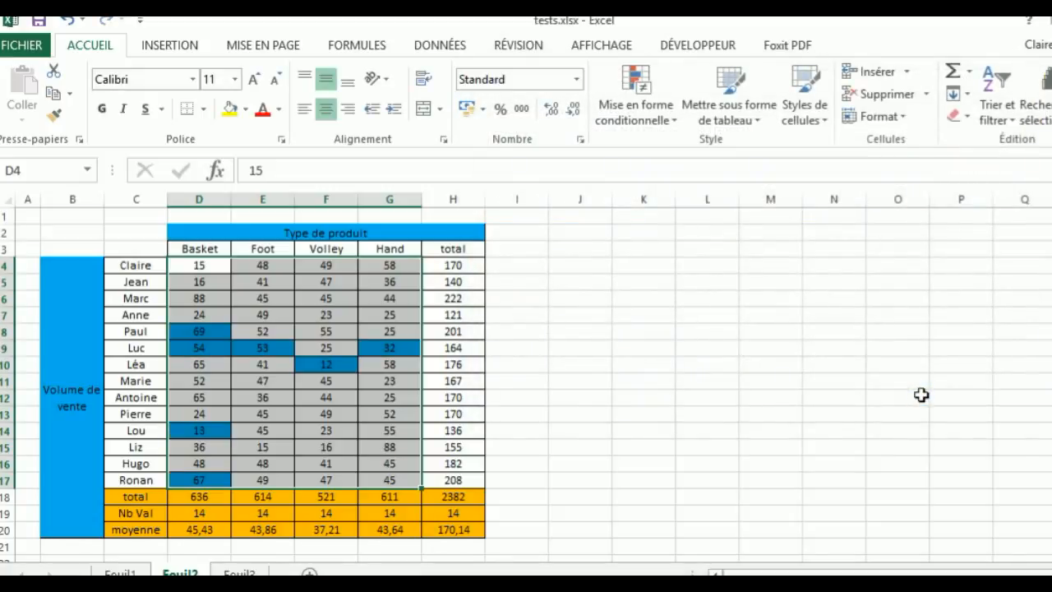
{"action": "left_click", "coordinate": [921, 395]}
{"action": "left_click", "coordinate": [658, 323]}
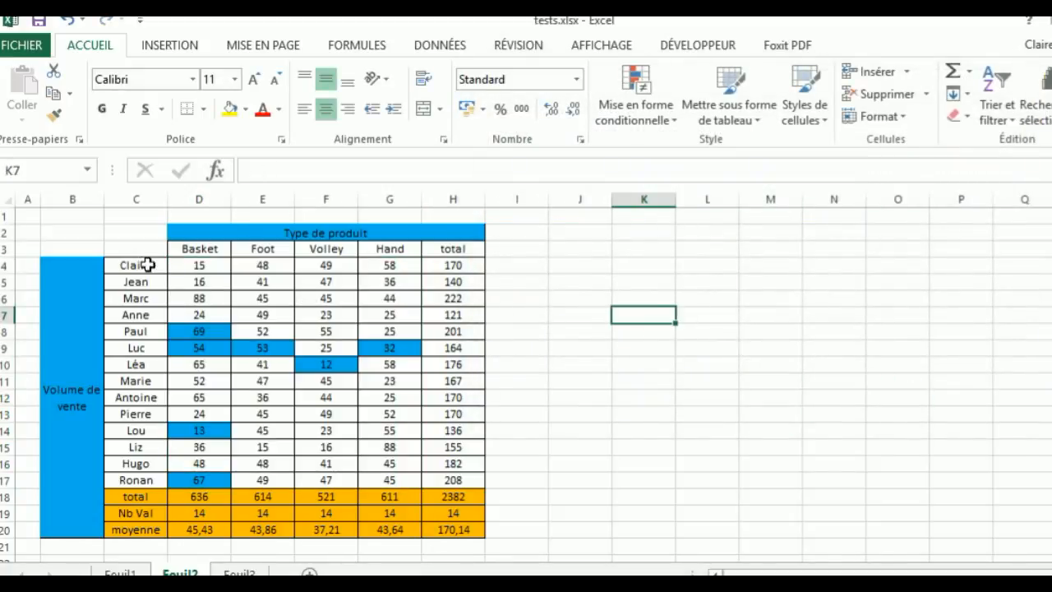
- Clear the conditional formatting rules from the entire sheet
{"action": "left_click_drag", "start_coordinate": [132, 250], "coordinate": [409, 479]}
{"action": "left_click", "coordinate": [656, 124]}
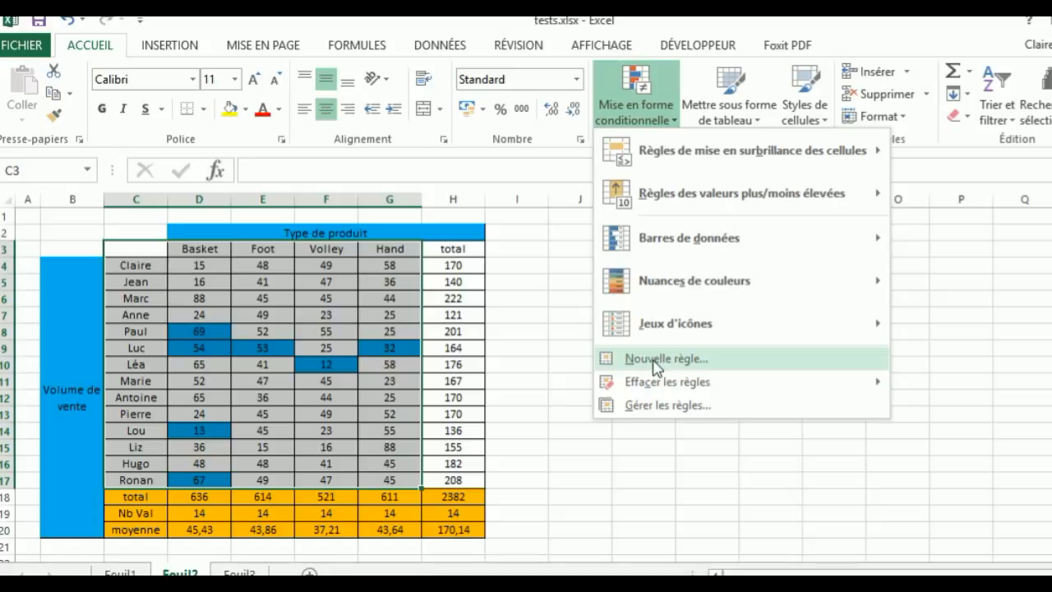
{"action": "mouse_move", "coordinate": [663, 390]}
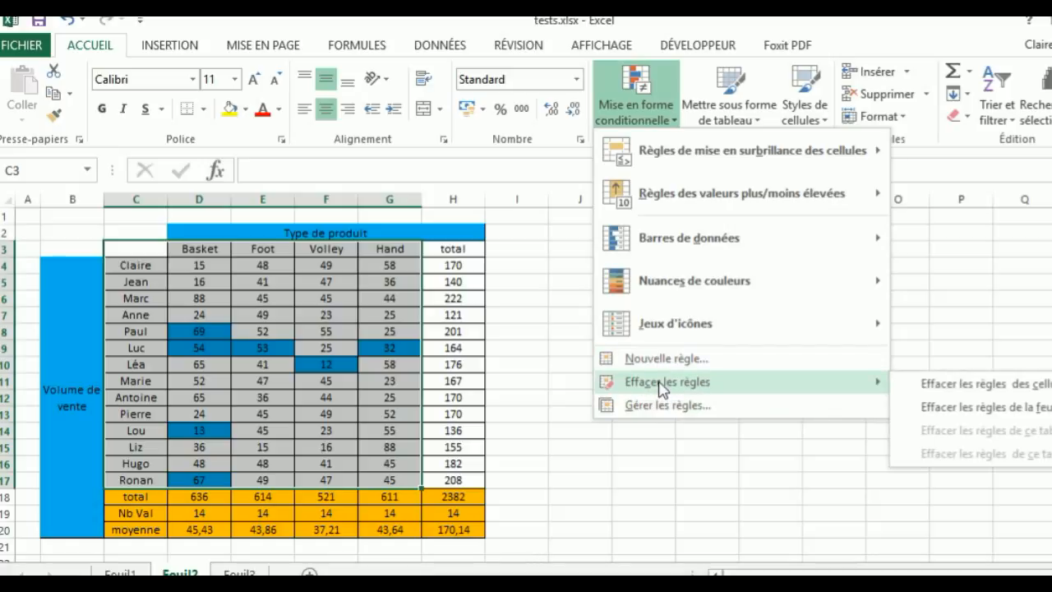
{"action": "left_click", "coordinate": [929, 406]}
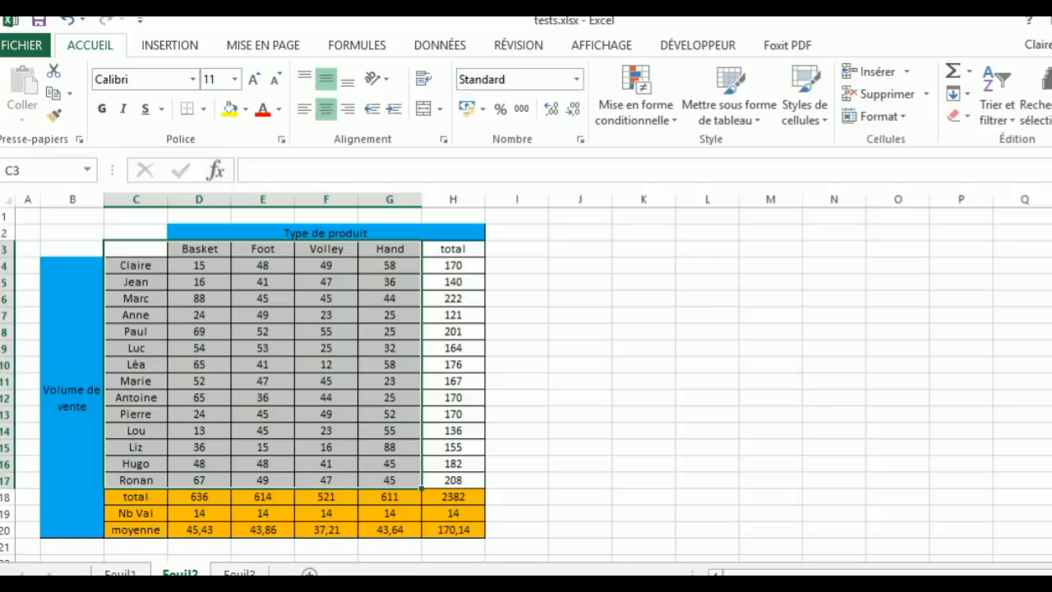